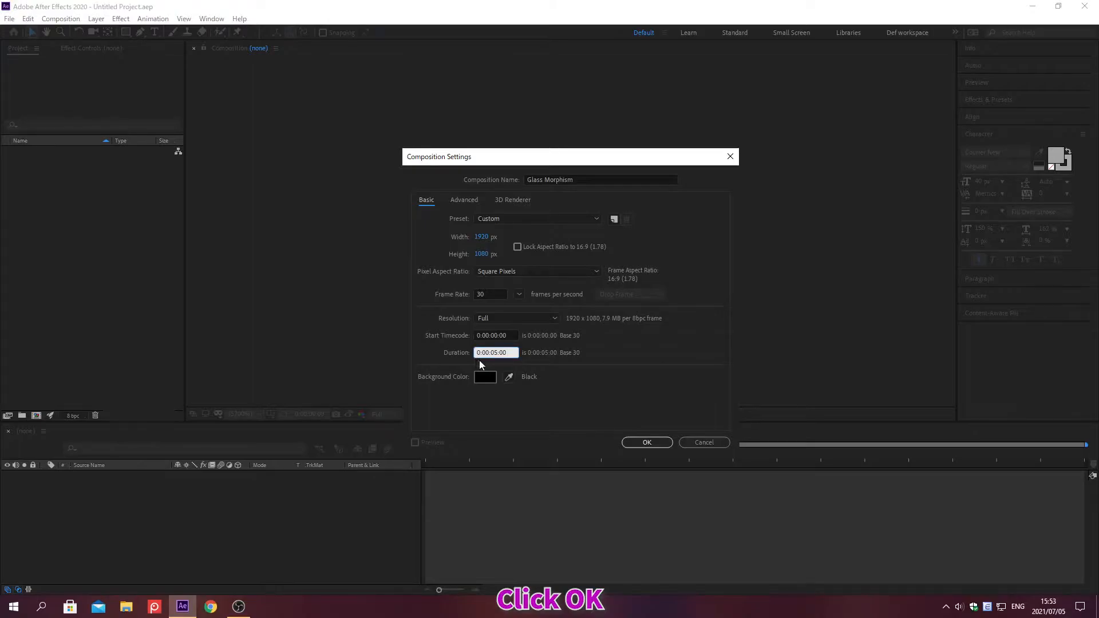
Step: Create the Glass Morphism composition at 1920 × 1080 px, 30 fps, with a 5-second duration
left_click(647, 443)
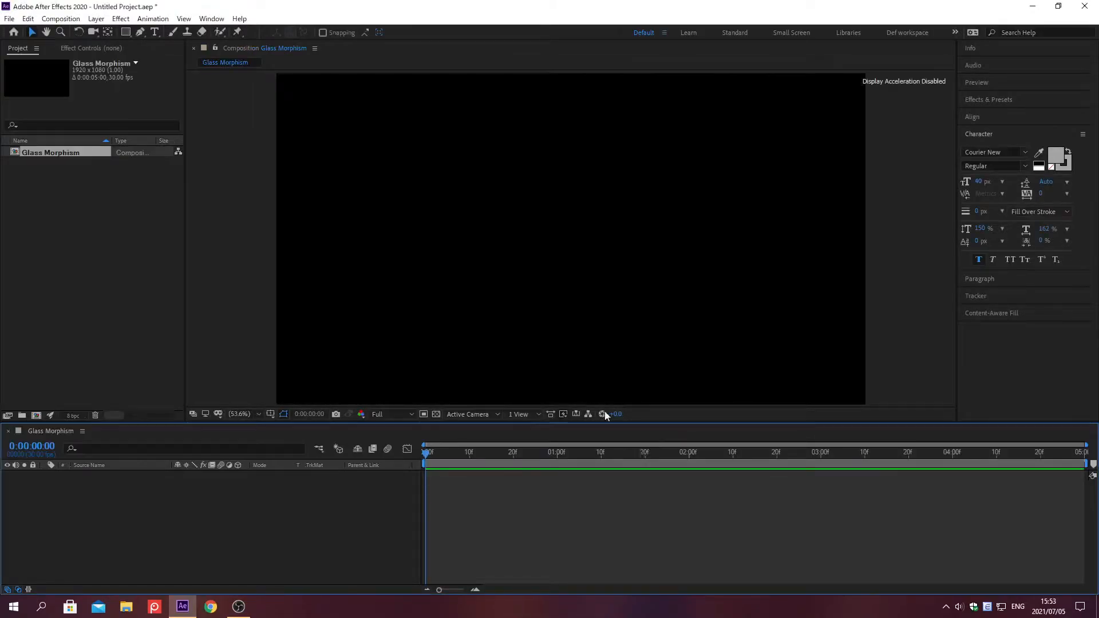
Step: Choose the Ellipse tool and set its stroke type to Solid Color
left_click(126, 32)
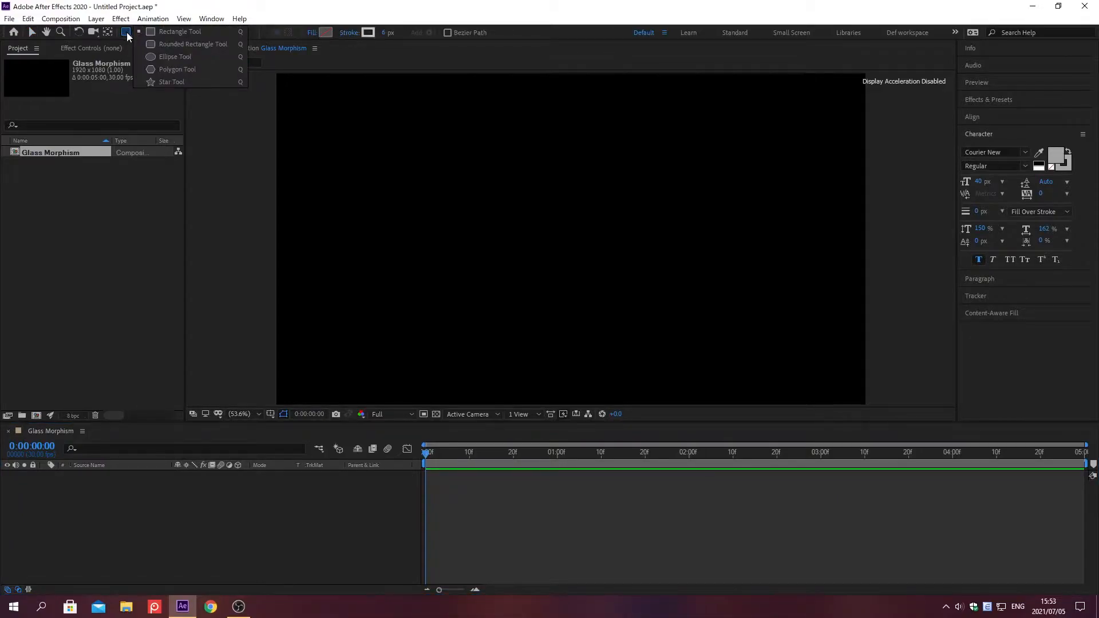
left_click(153, 57)
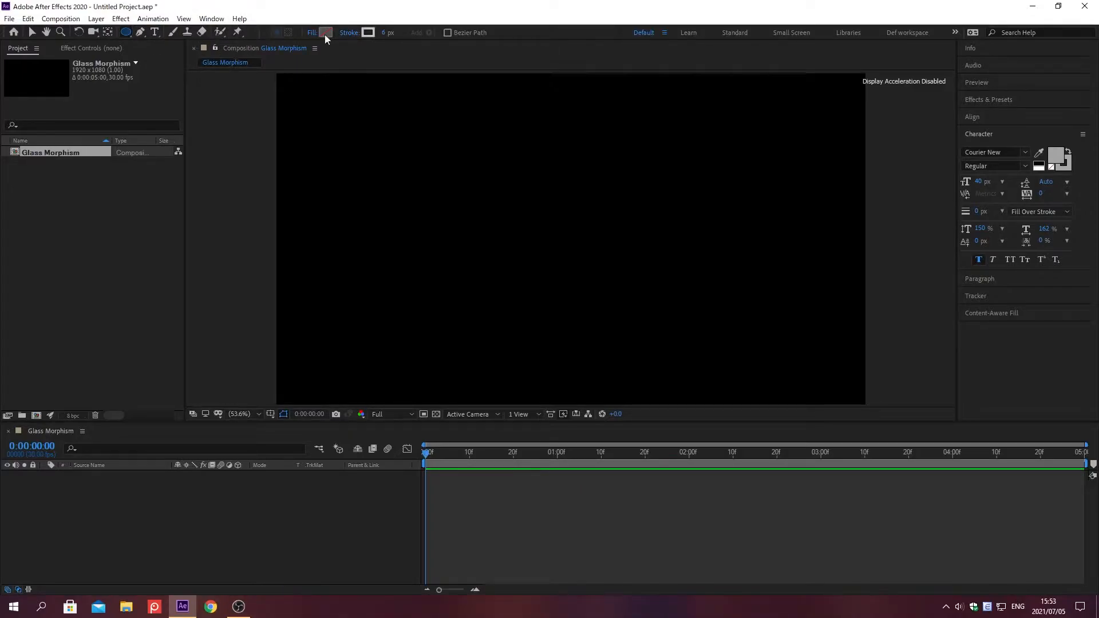
left_click(350, 32)
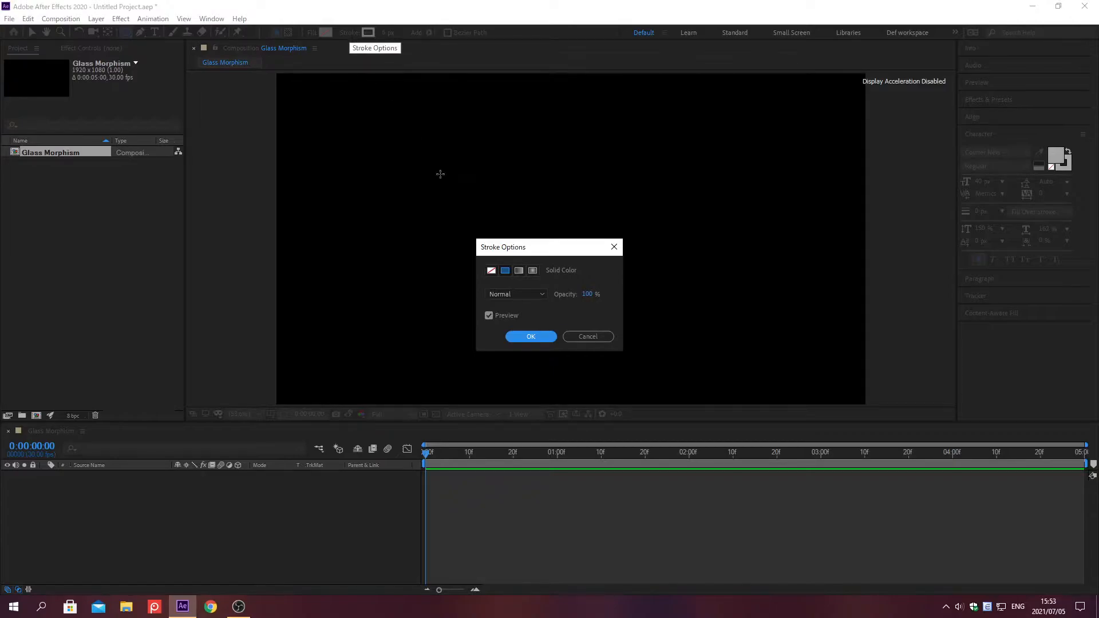
left_click(504, 273)
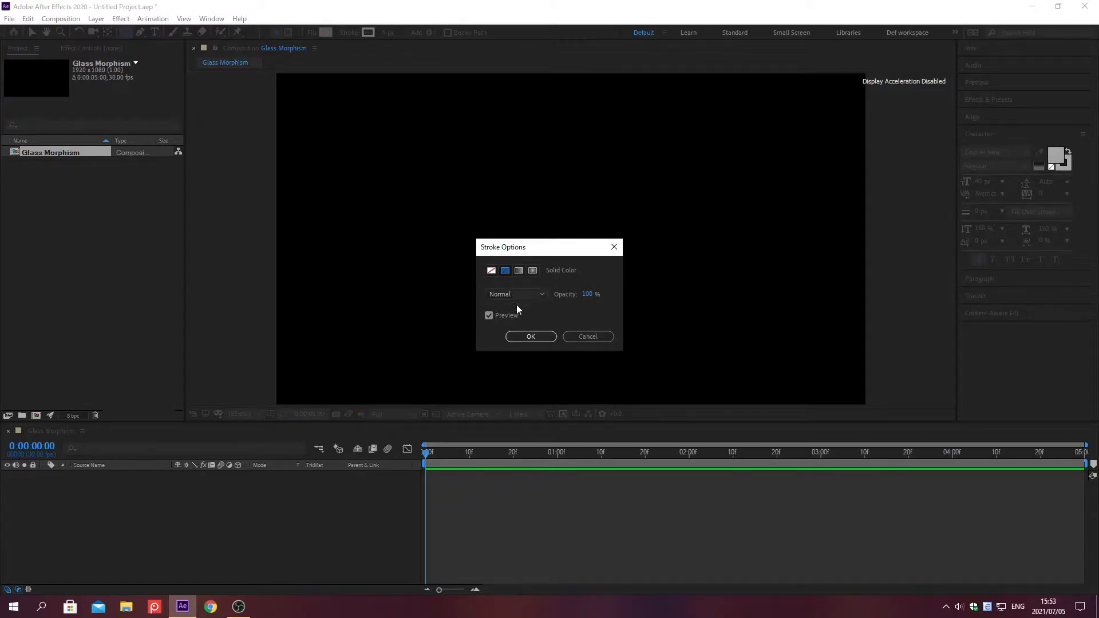
left_click(528, 336)
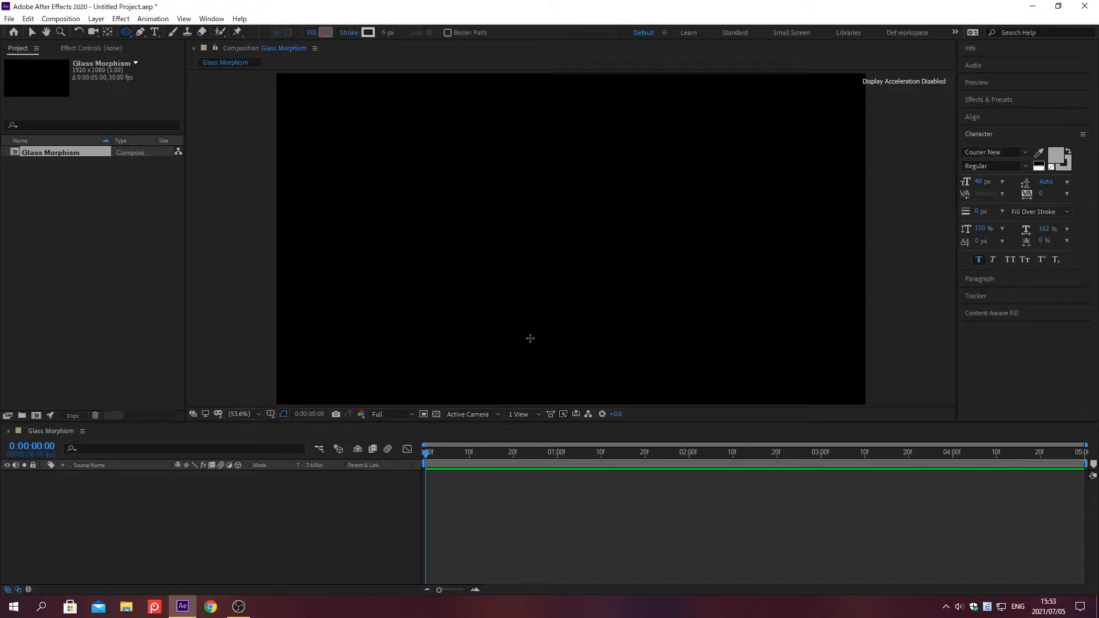
Step: Set the shape stroke width to 3 px and the stroke color to D3E8E9
left_click(386, 32)
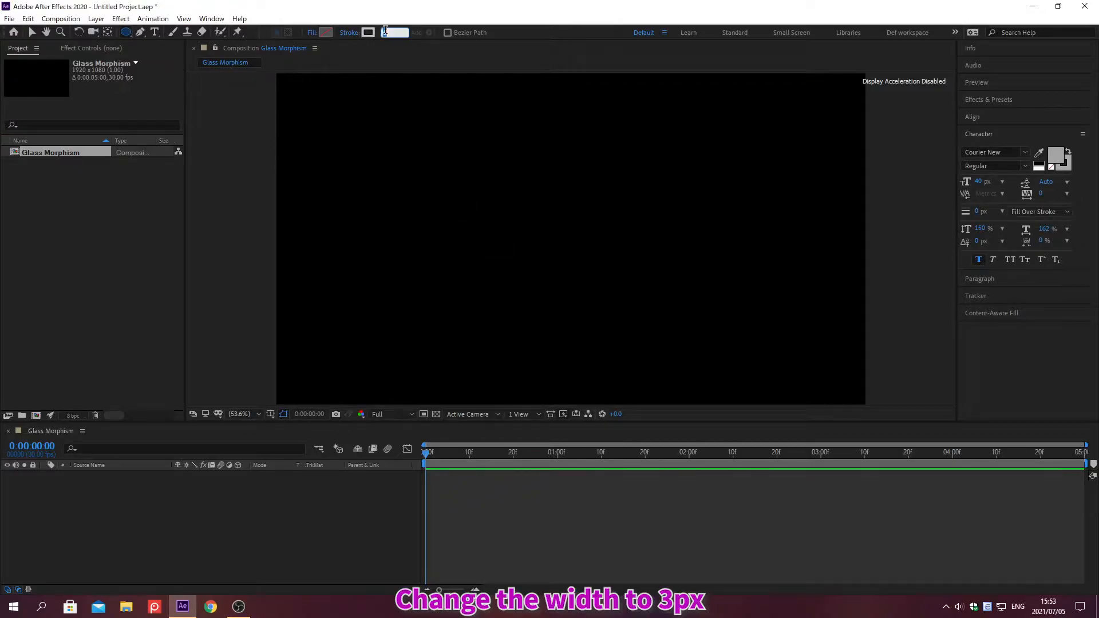
type("3")
key("Return")
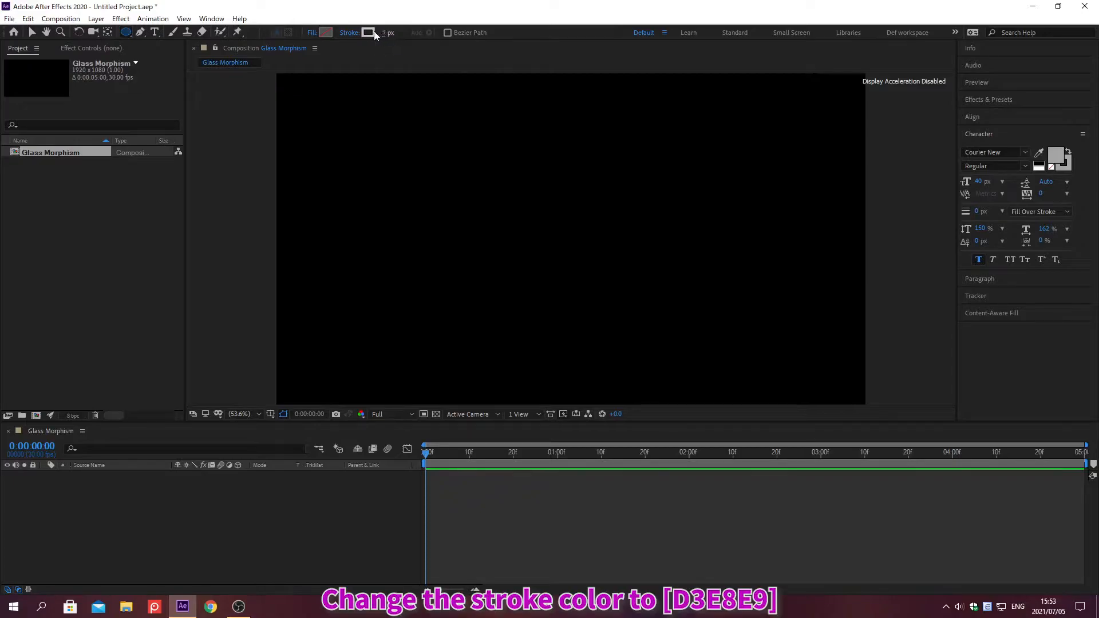
left_click(367, 33)
type("D3E8E9")
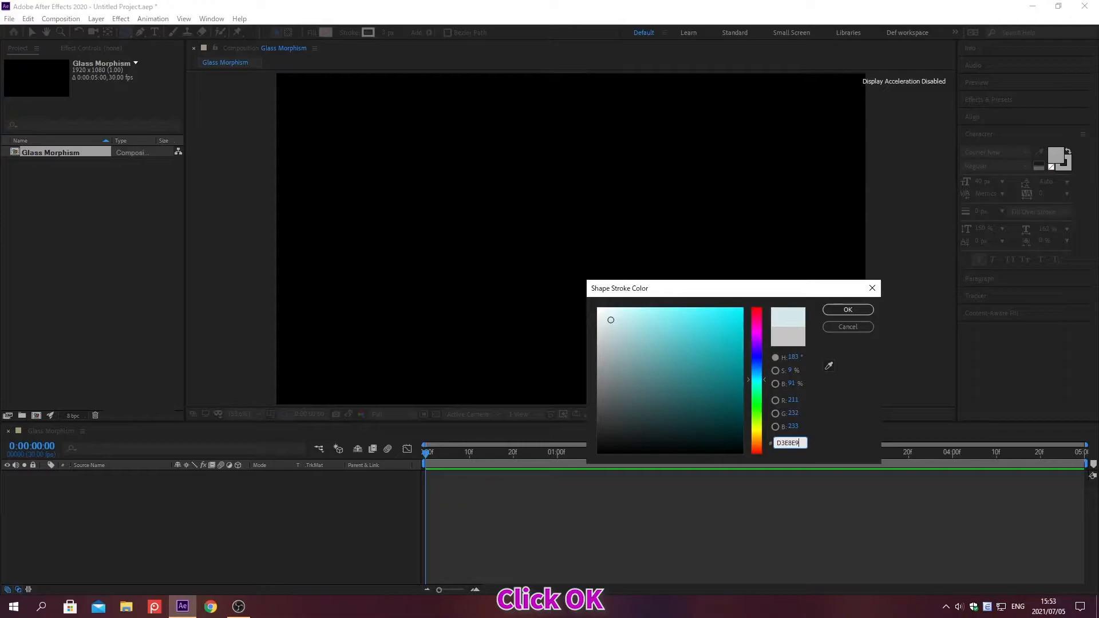
left_click(847, 310)
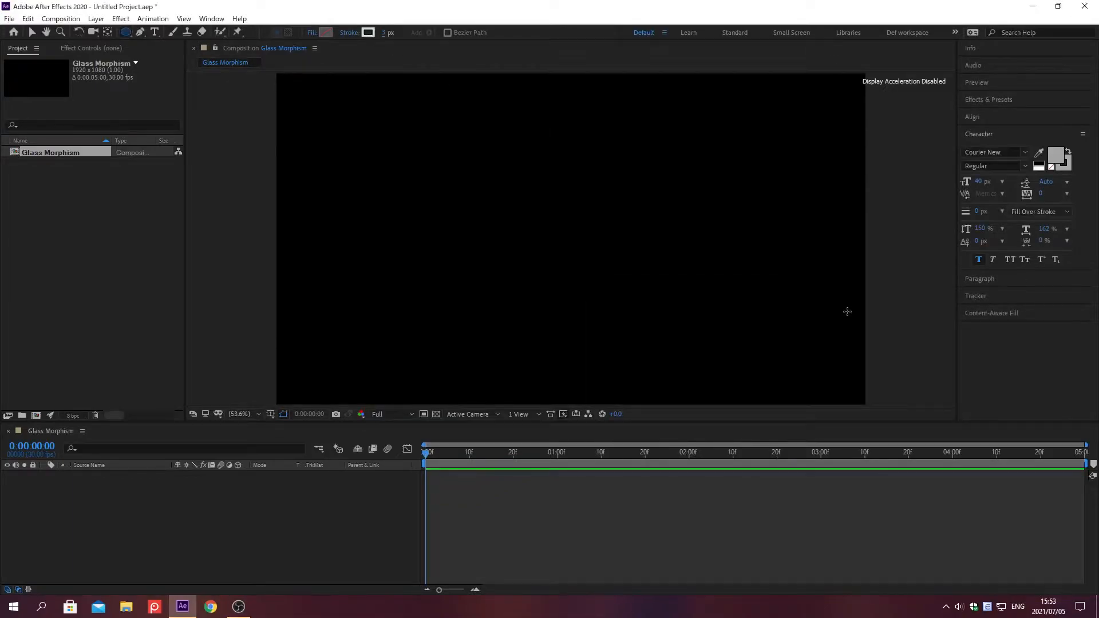
Step: Draw a large circle in the lower part of the composition, right of centre, and fill it with D95899
mouse_move(557, 209)
left_mouse_down()
mouse_move(569, 238)
mouse_move(652, 303)
left_mouse_up()
left_click_drag(685, 337, 741, 393)
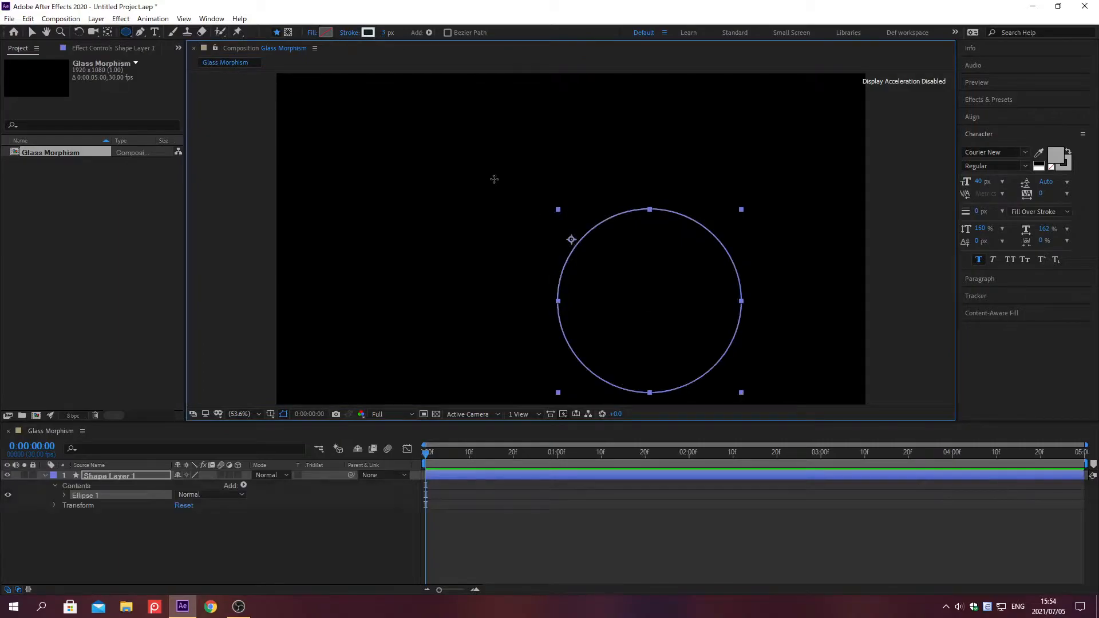
left_click(325, 33)
type("D")
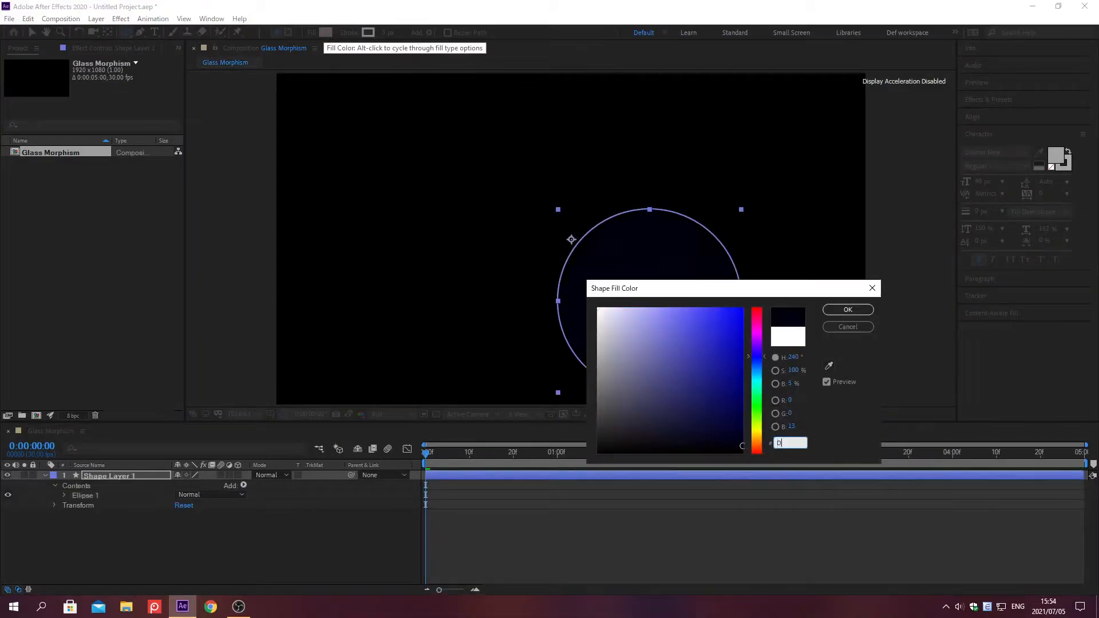
type("95899")
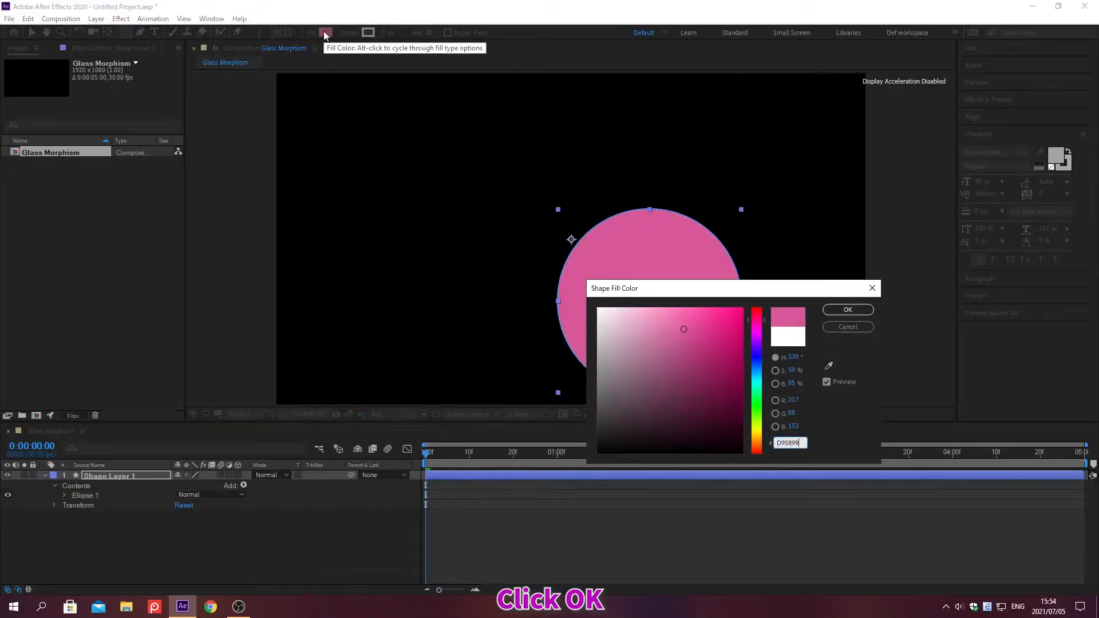
left_click(848, 310)
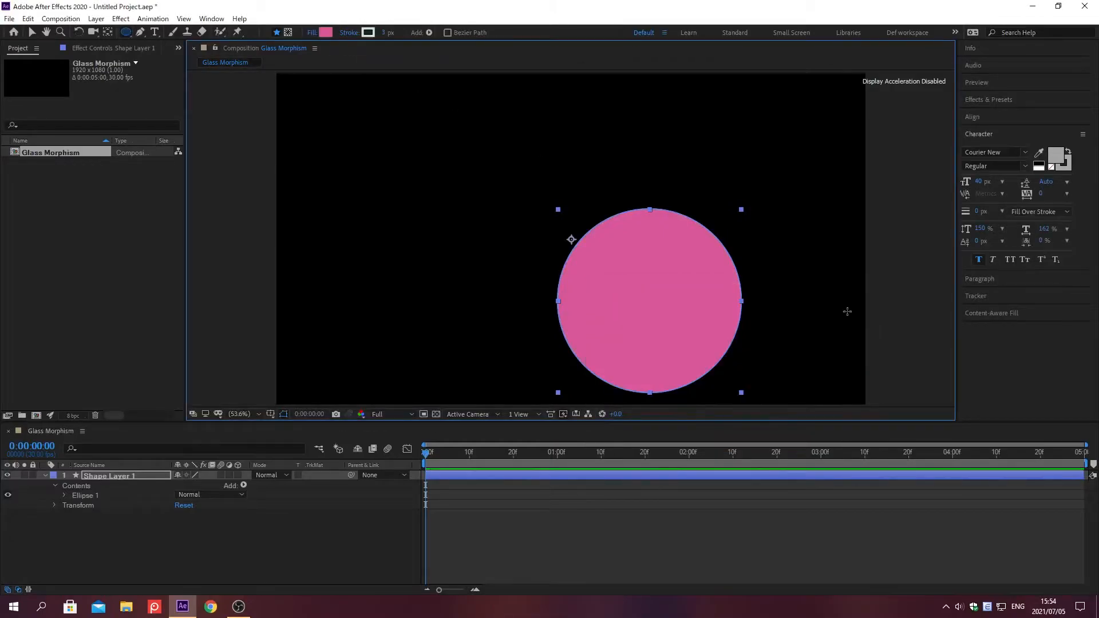
Step: Rename the new shape layer as Circle 01
left_click(142, 475)
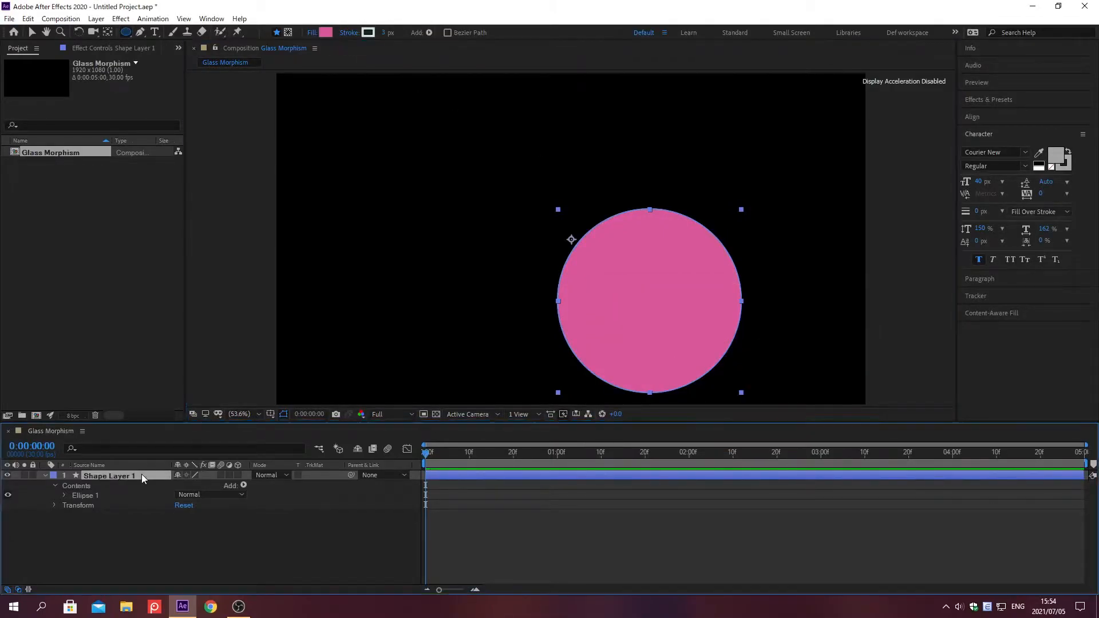
key("Return")
type("Circle 01")
key("Return")
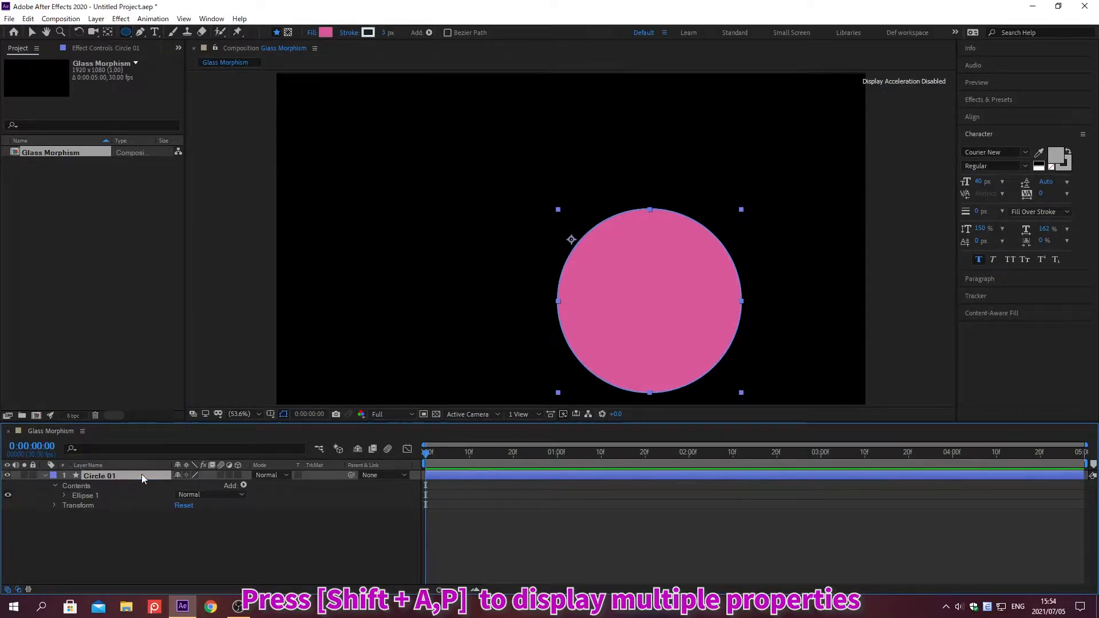
Step: Reveal the Anchor Point and Position properties of Circle 01 and set its anchor point to 148, 128
key("a")
key("shift+p")
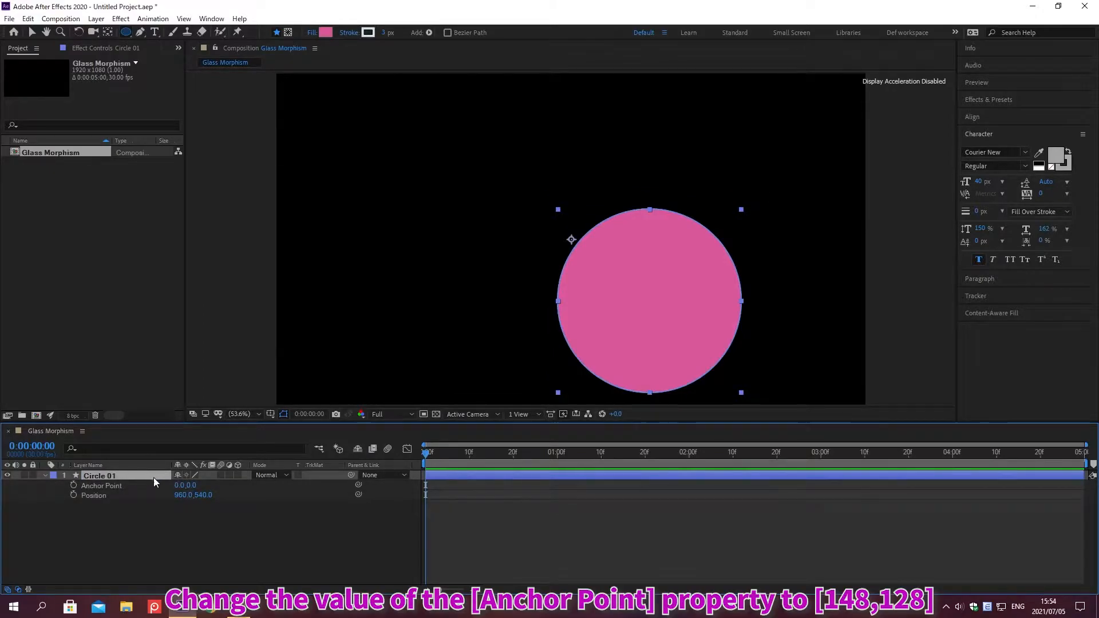
left_click(179, 485)
type("128")
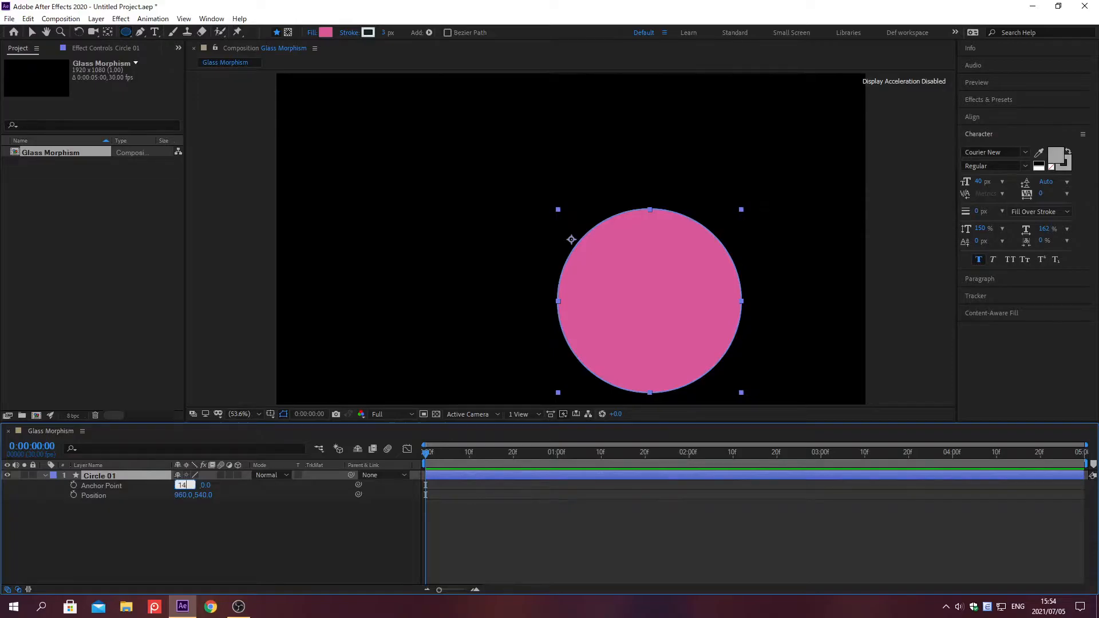
key("Tab")
type("128")
key("Return")
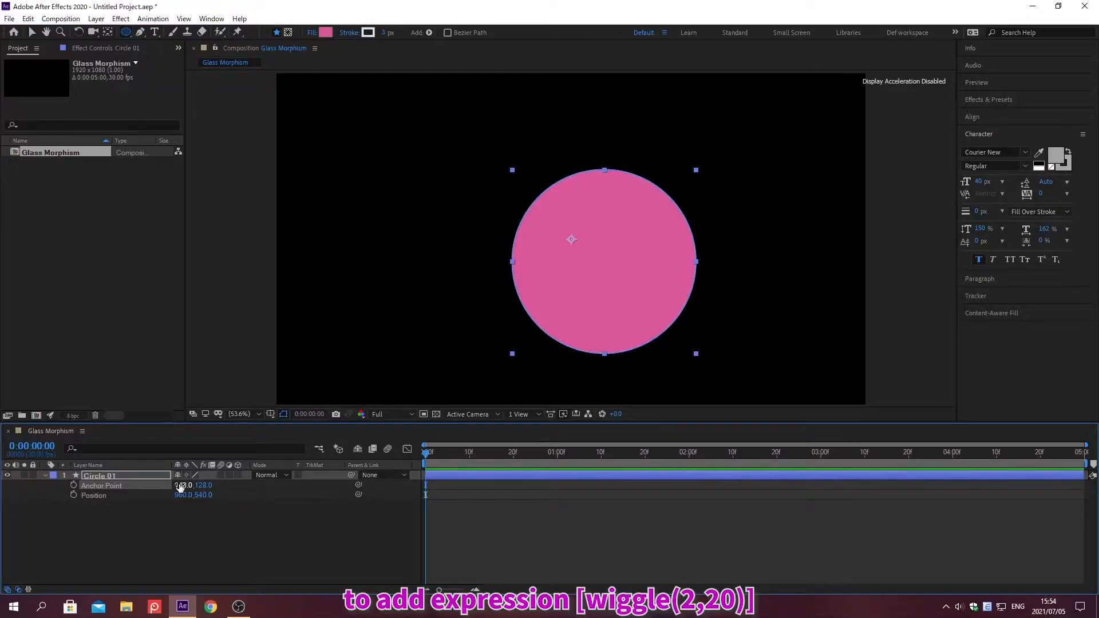
Step: Add the expression wiggle(2,20) to the Position property of Circle 01
left_click(73, 495, "alt")
type("wiggle(2,20)")
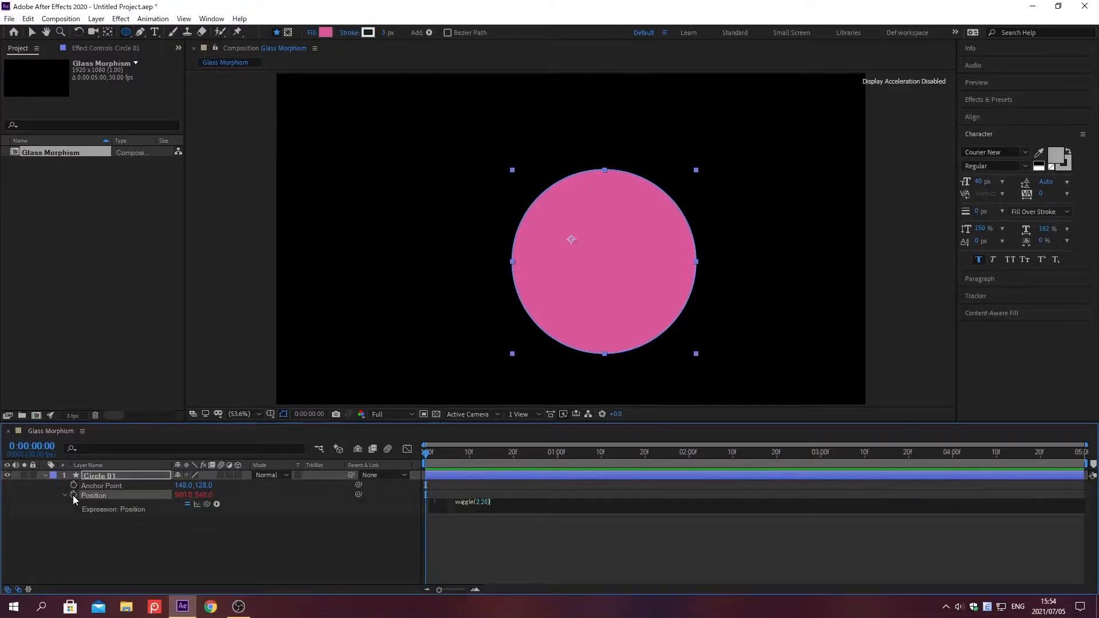
left_click(229, 435)
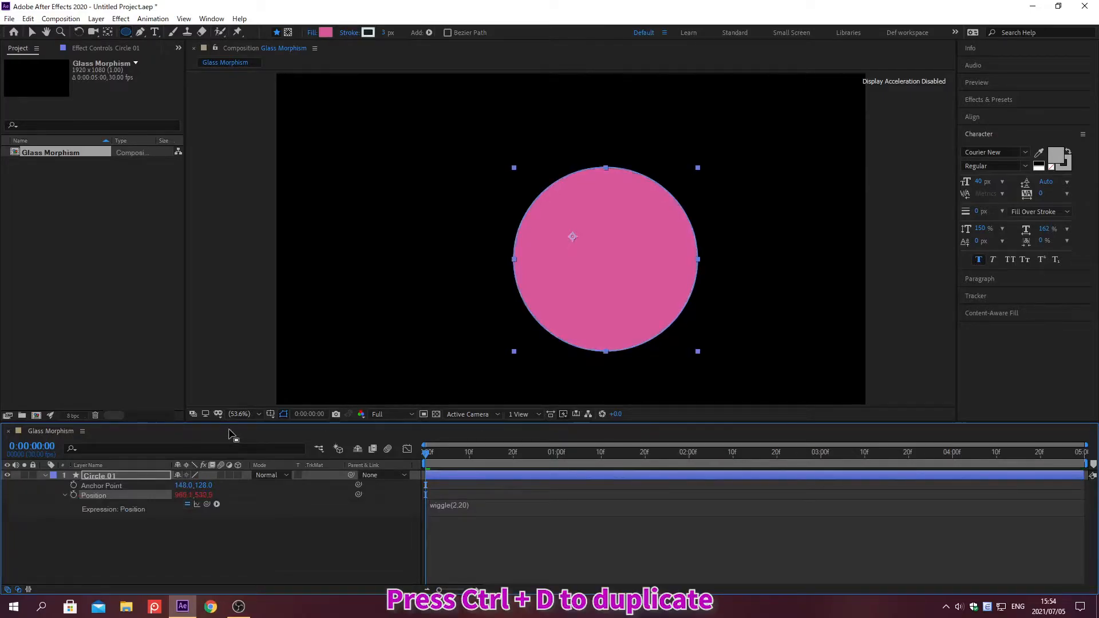
Step: Duplicate the Circle 01 layer and change the copy's fill color to 503FBF
key("ctrl+d")
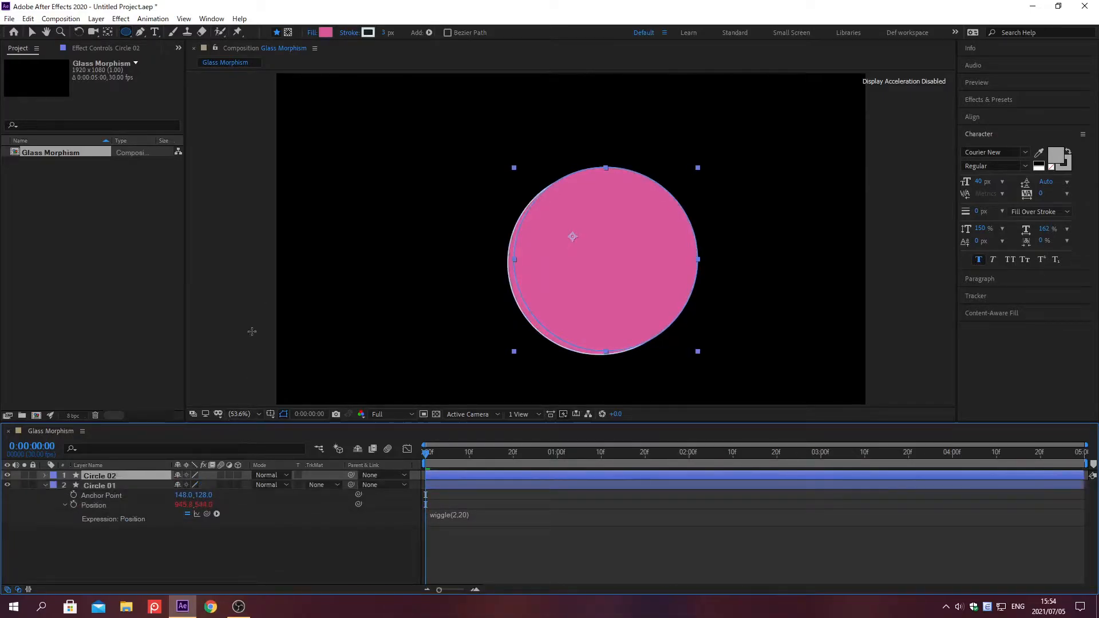
left_click(325, 32)
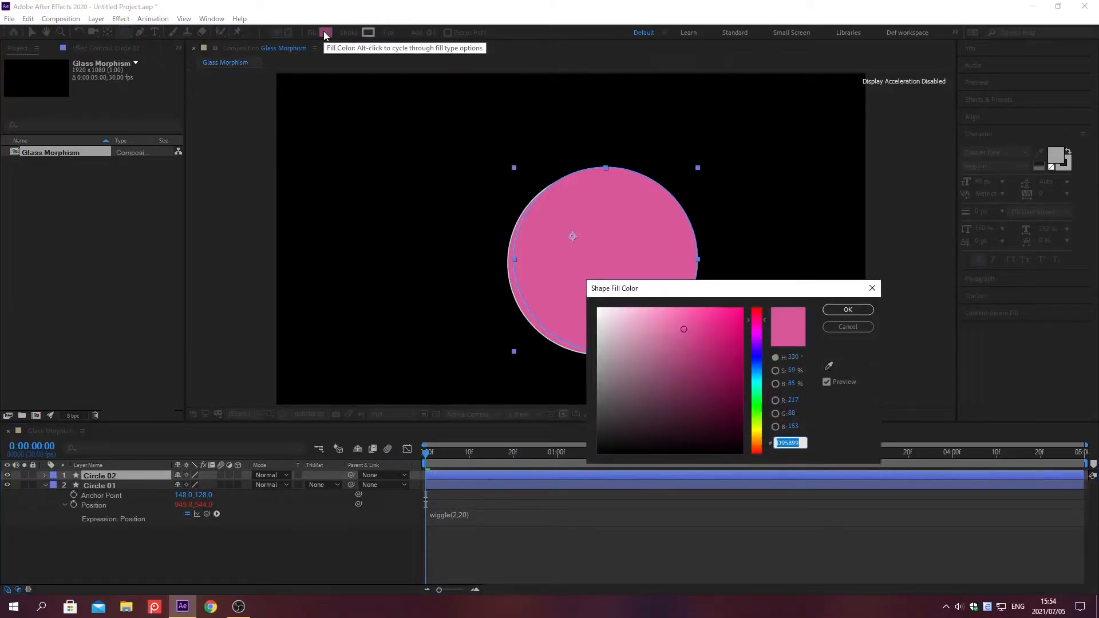
type("503FBF")
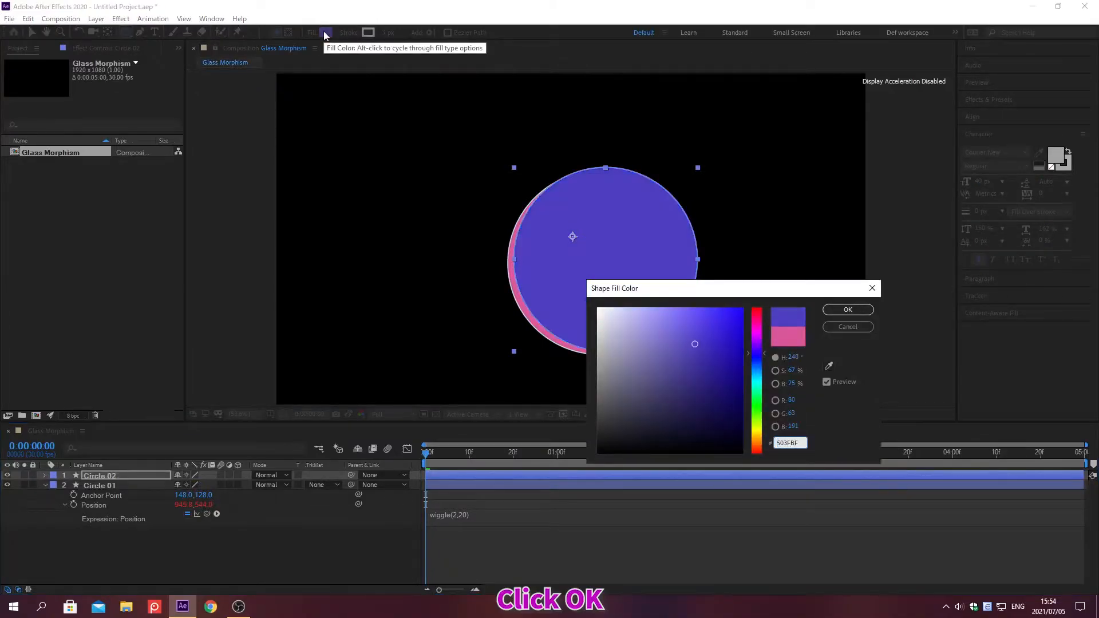
left_click(839, 310)
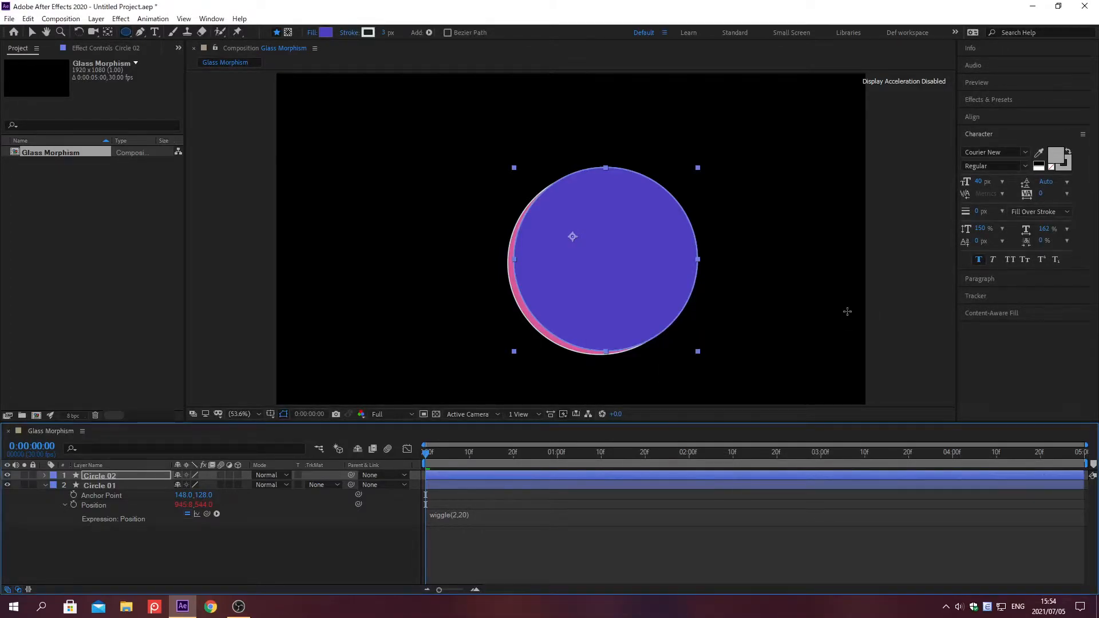
Step: Set the anchor point of Circle 02 to 489, 144
key("a")
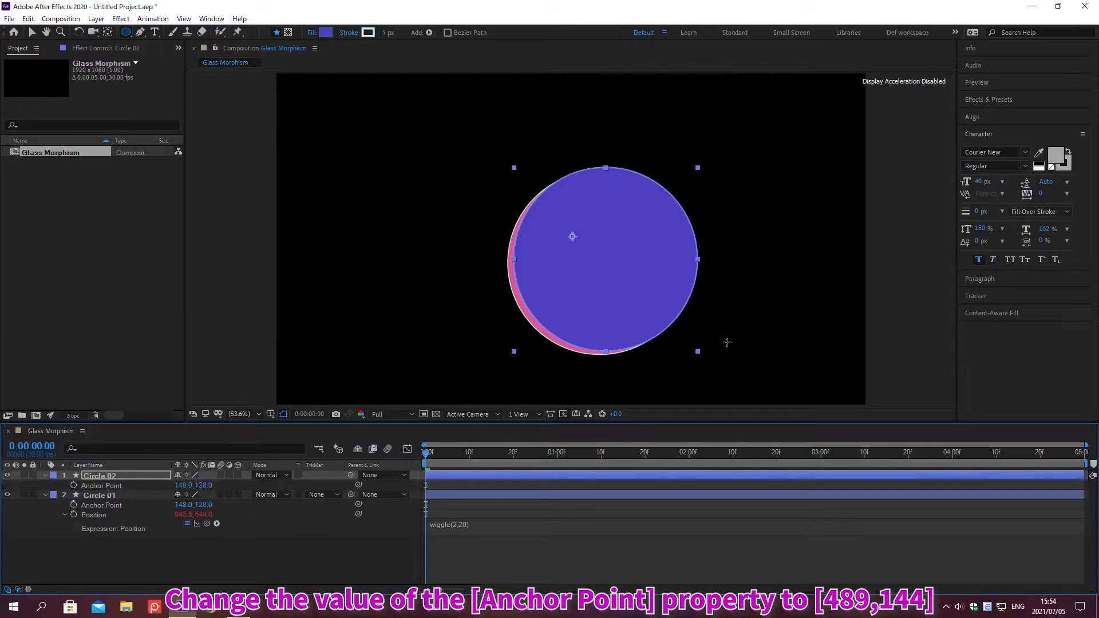
left_click(179, 485)
type("489")
key("Tab")
type("144")
key("Return")
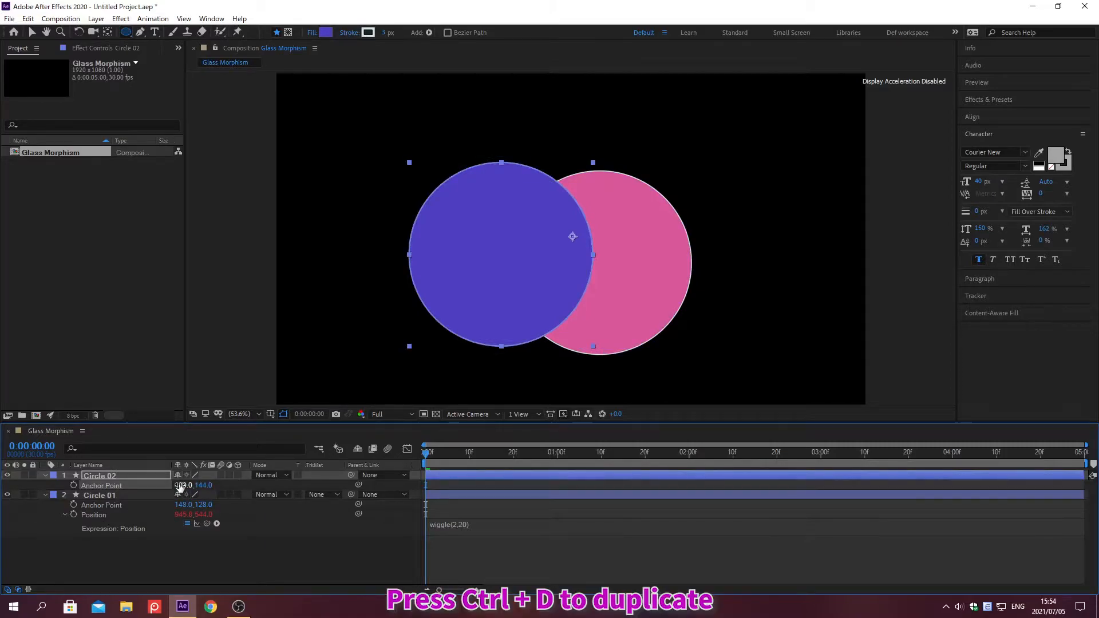
Step: Duplicate the Circle 02 layer and change the copy's fill color to C0D904
key("ctrl+d")
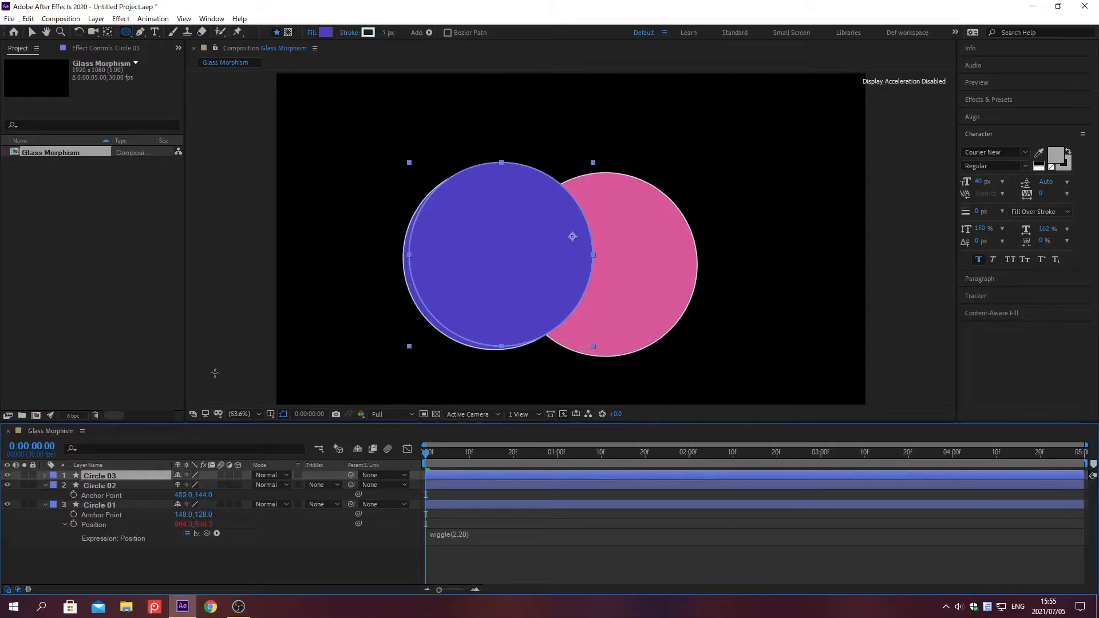
left_click(325, 32)
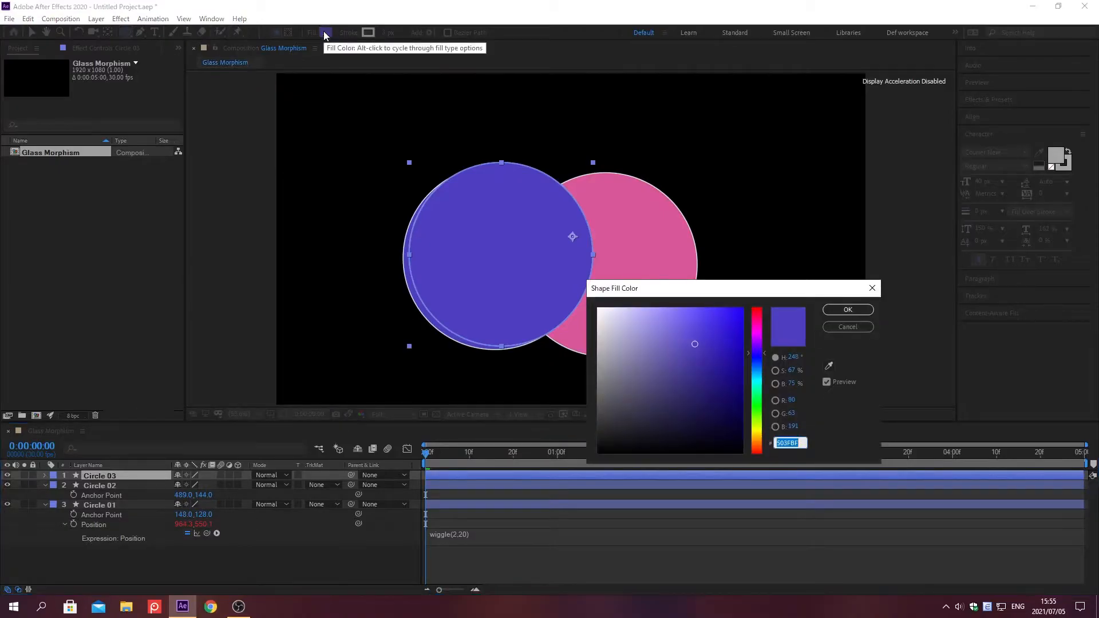
type("C0D904")
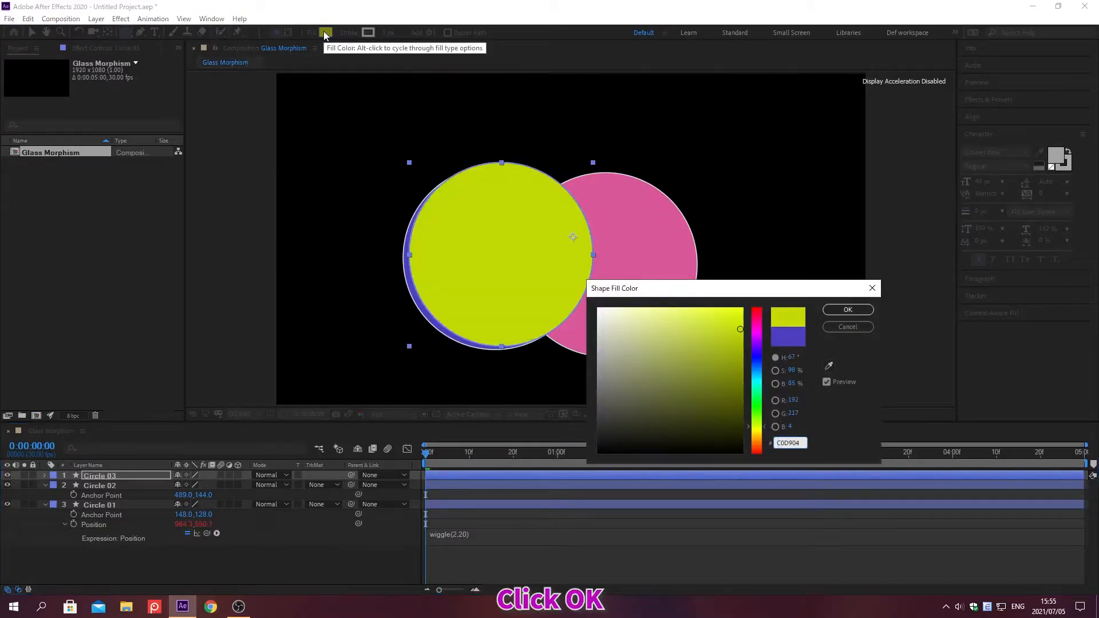
left_click(848, 310)
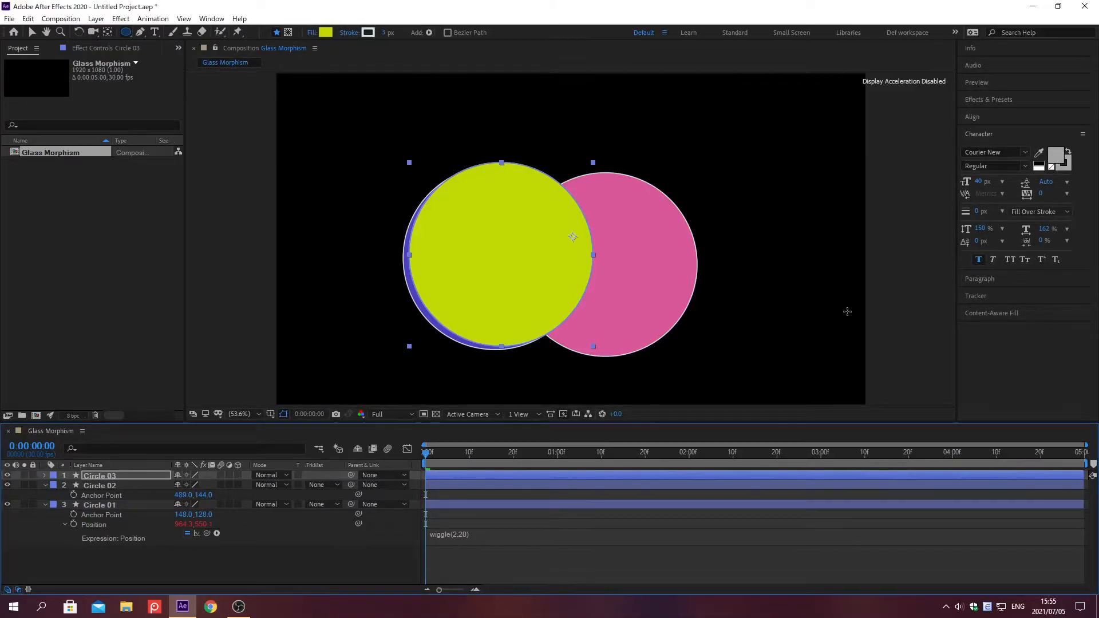
Step: Set the anchor point of Circle 03 to 446, 363
key("a")
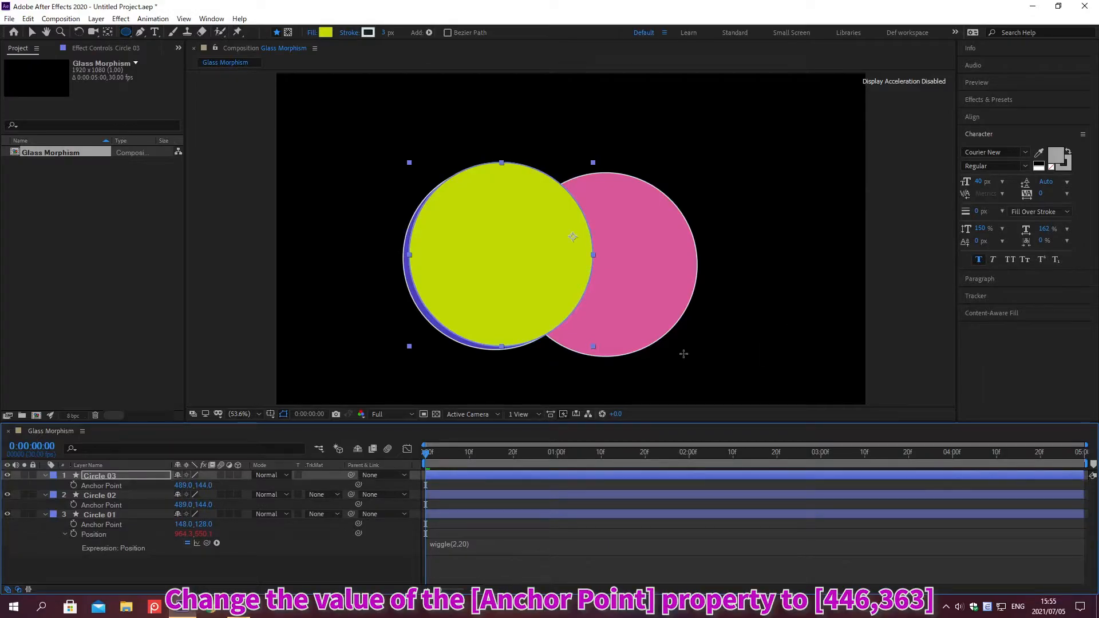
left_click(181, 485)
type("446")
key("Tab")
type("363")
key("Return")
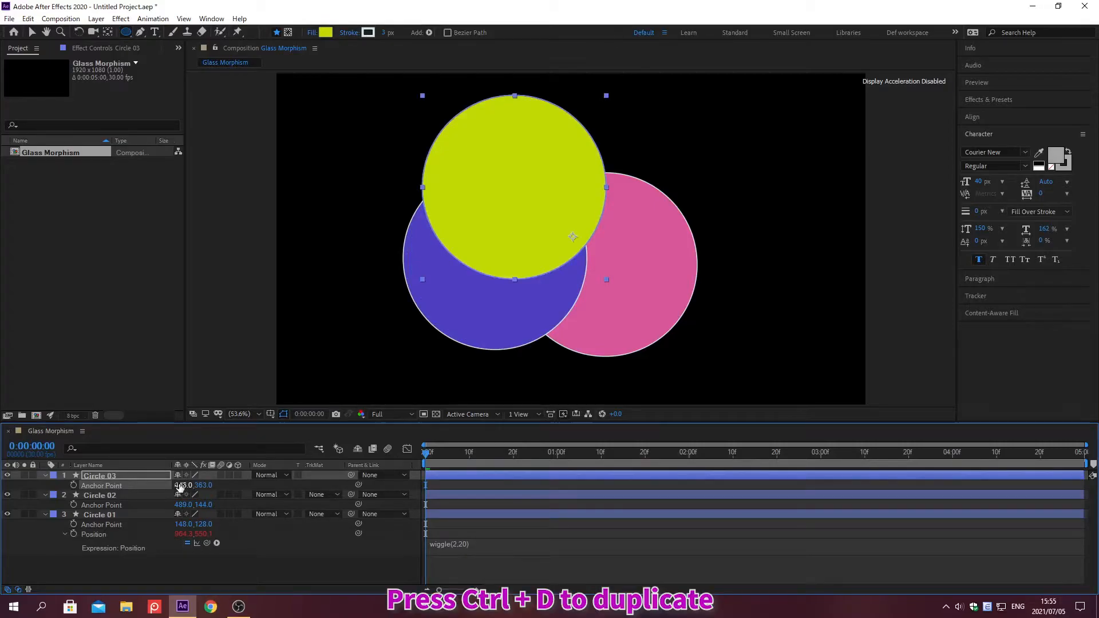
Step: Duplicate the Circle 03 layer and change the copy's fill color to 00AFB4
key("ctrl+d")
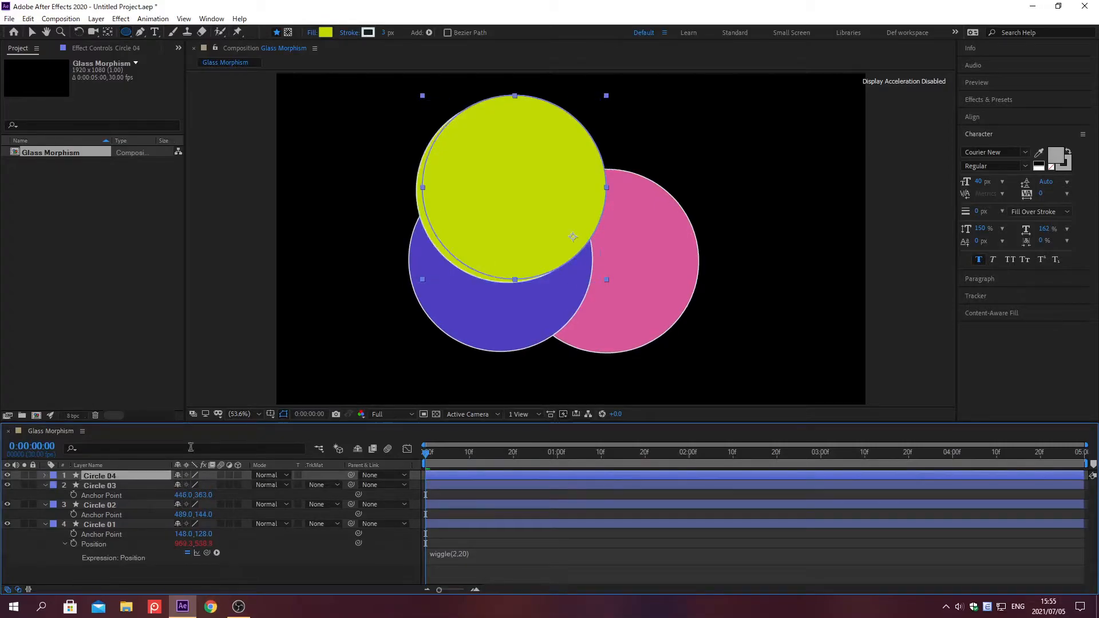
left_click(325, 32)
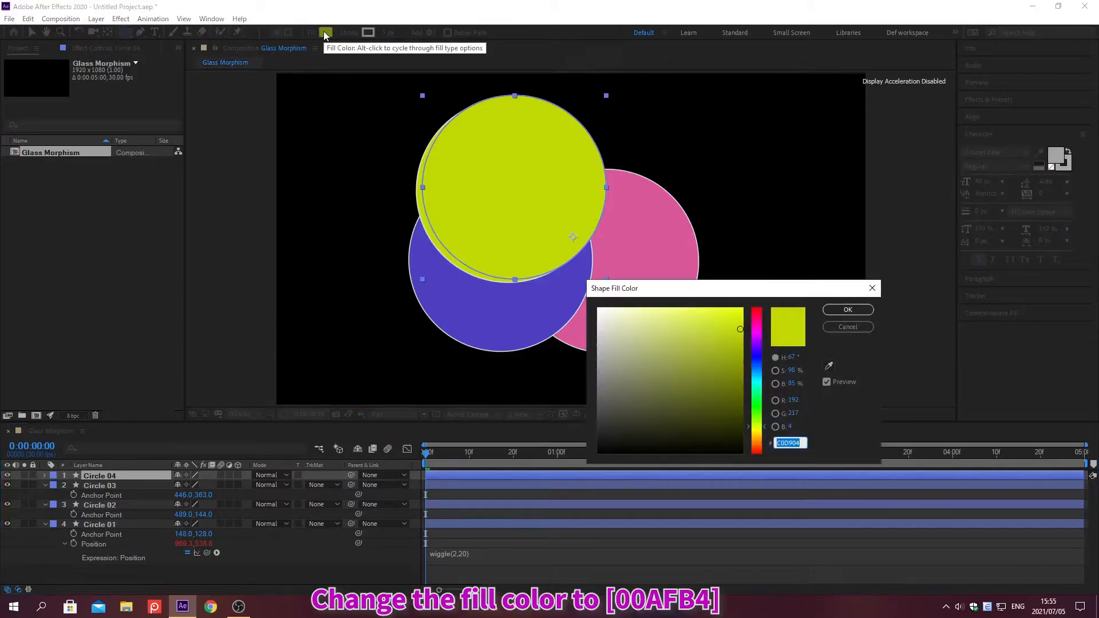
type("00AFB4")
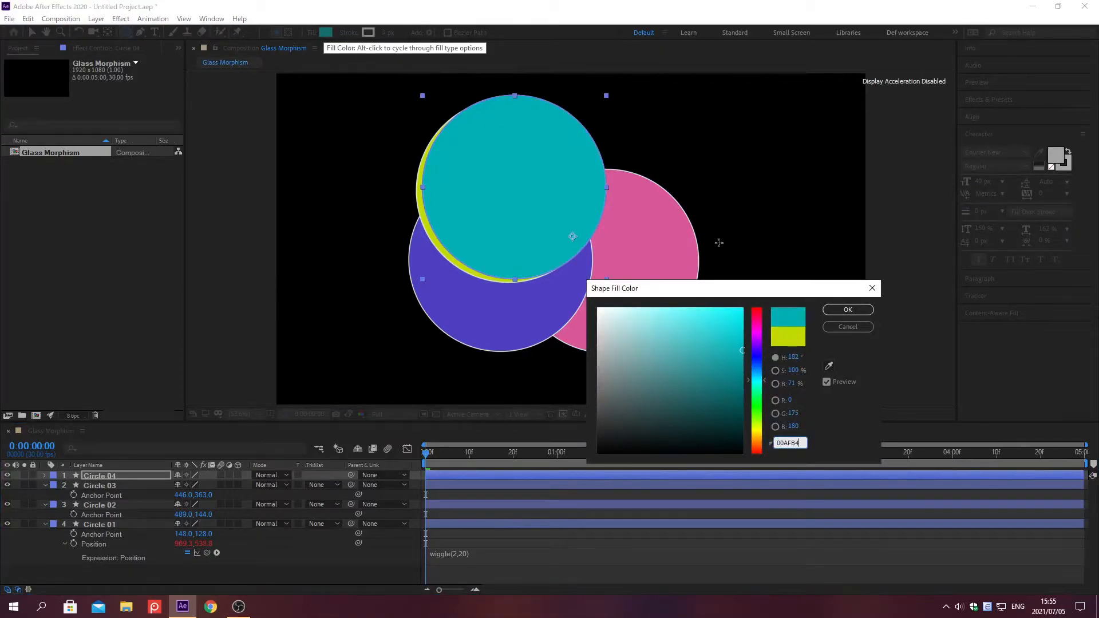
left_click(848, 309)
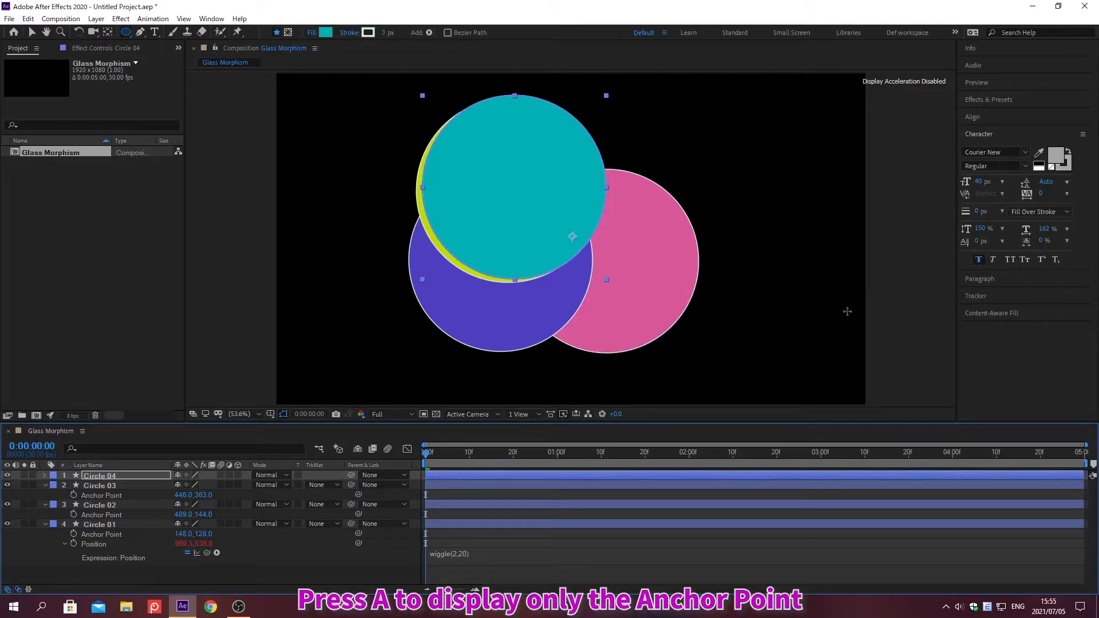
Step: Set the anchor point of Circle 04 to 198, 385
key("a")
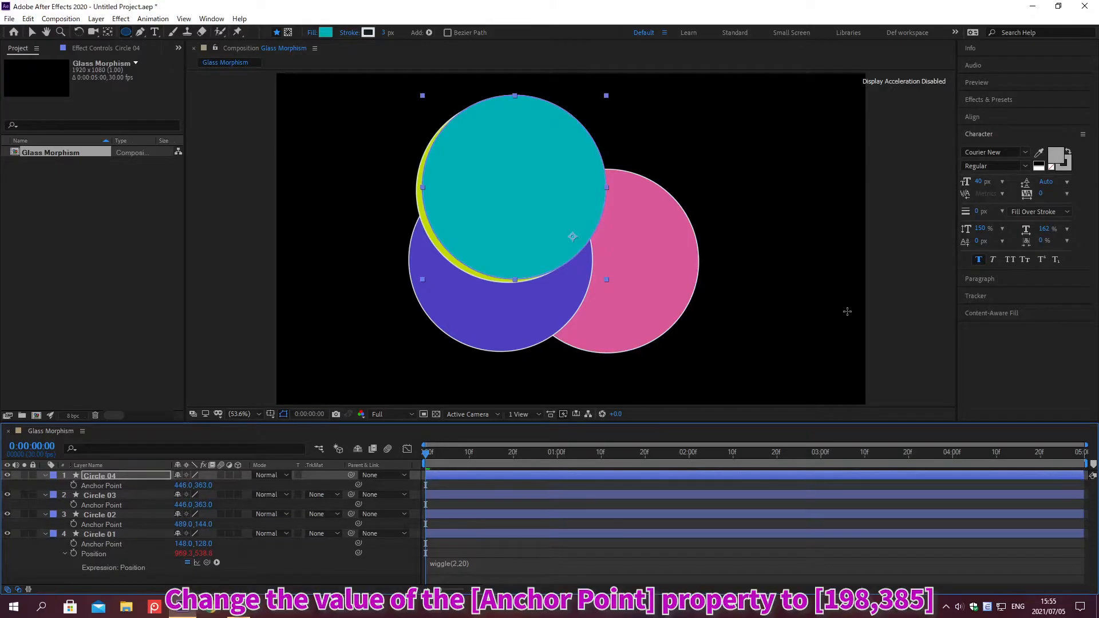
left_click(182, 484)
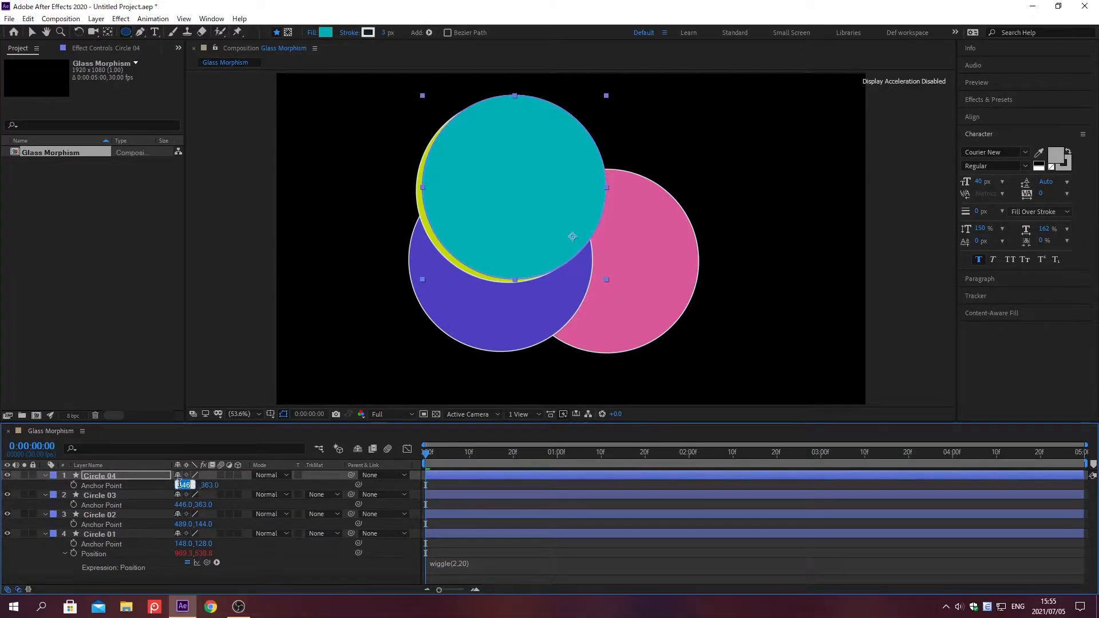
type("198")
key("Tab")
type("385")
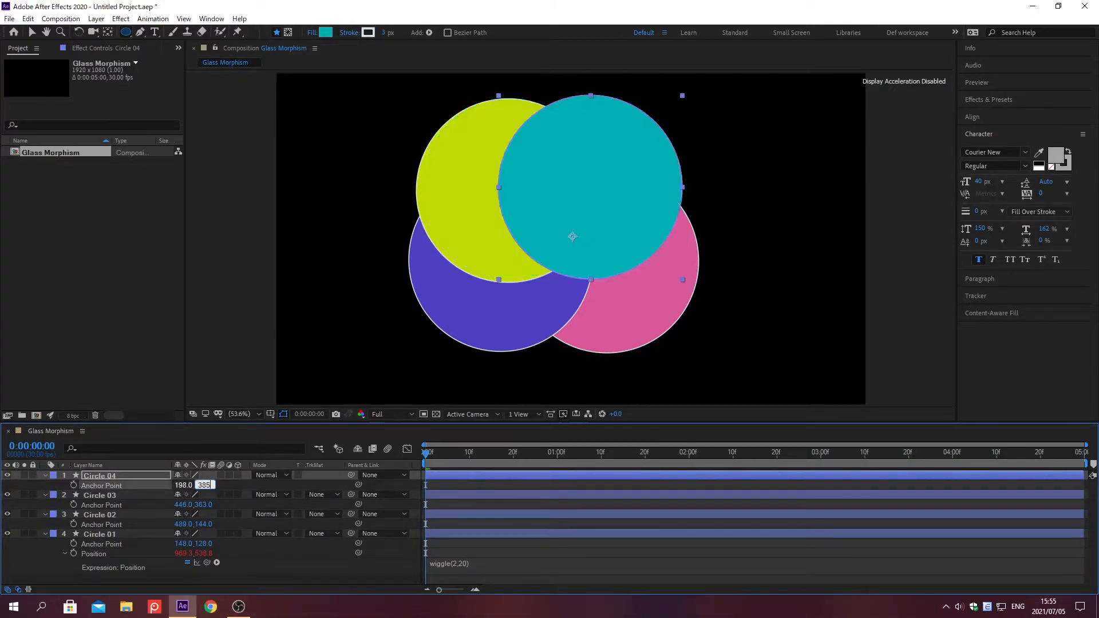
key("Return")
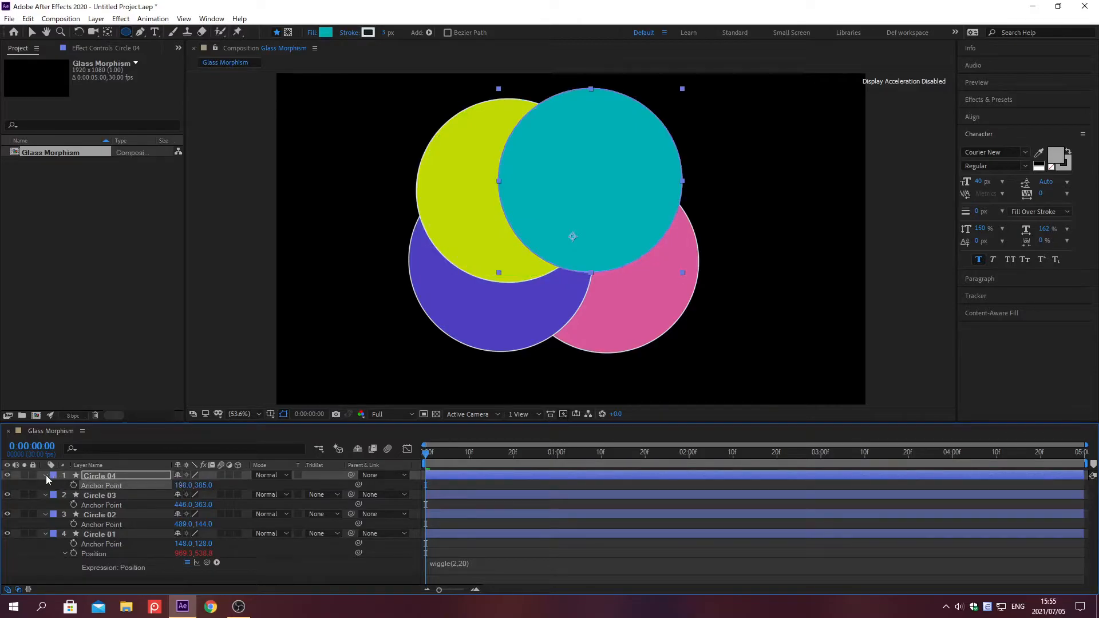
Step: Collapse the displayed properties of all four circle layers in the timeline
left_click(45, 475)
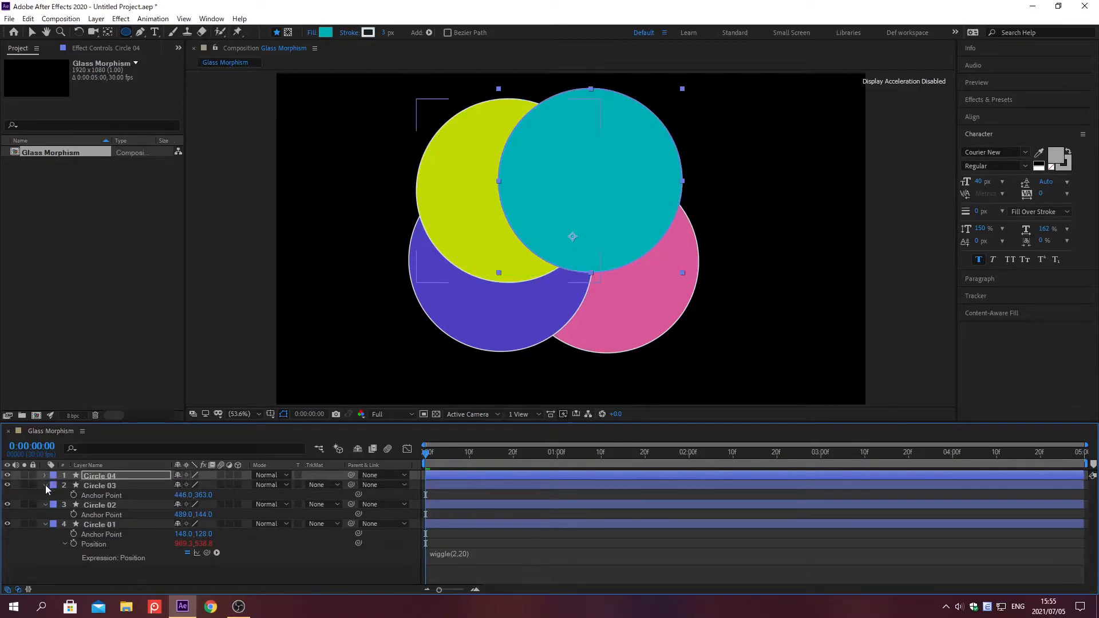
left_click(46, 486)
left_click(46, 496)
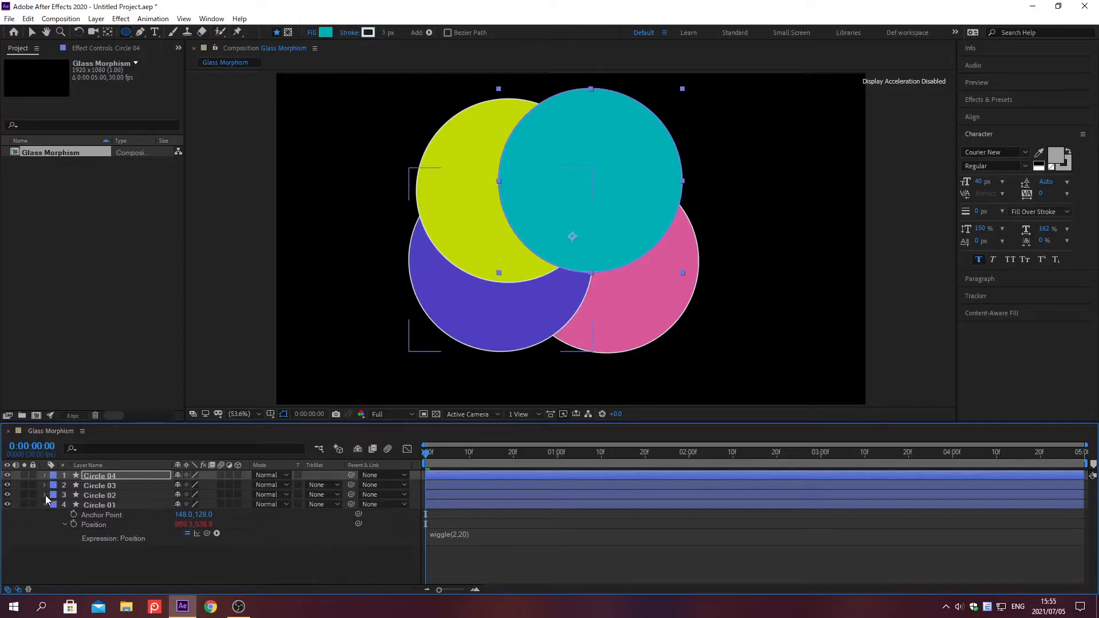
left_click(45, 505)
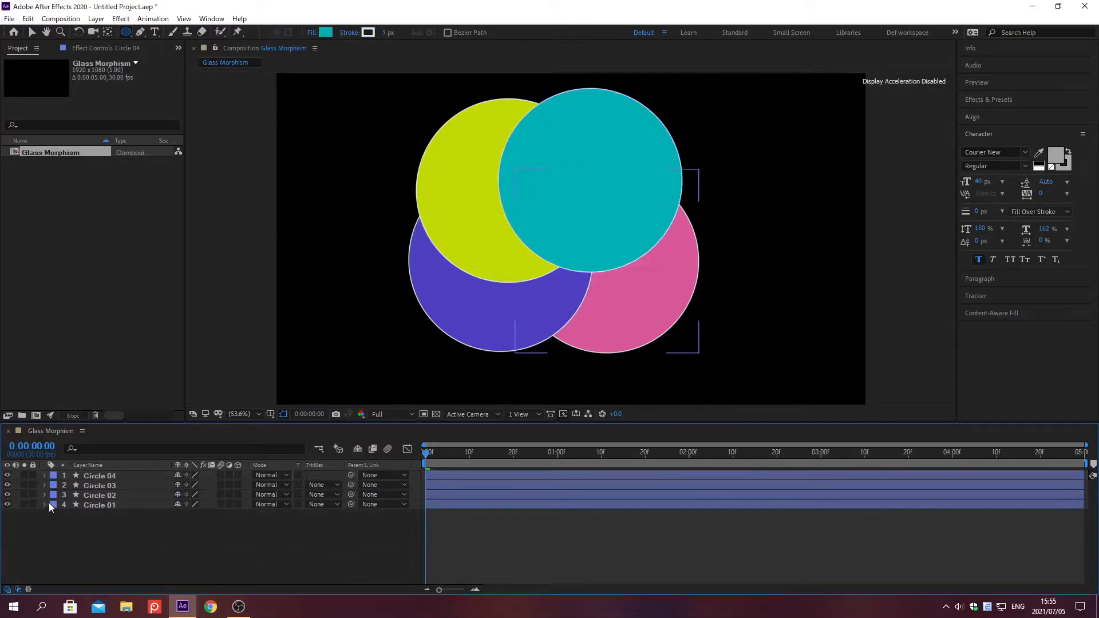
Step: Reveal Position on all four circle layers and create a Position keyframe for each at 0:00:00:00
left_click(98, 476)
left_click(95, 504, "shift")
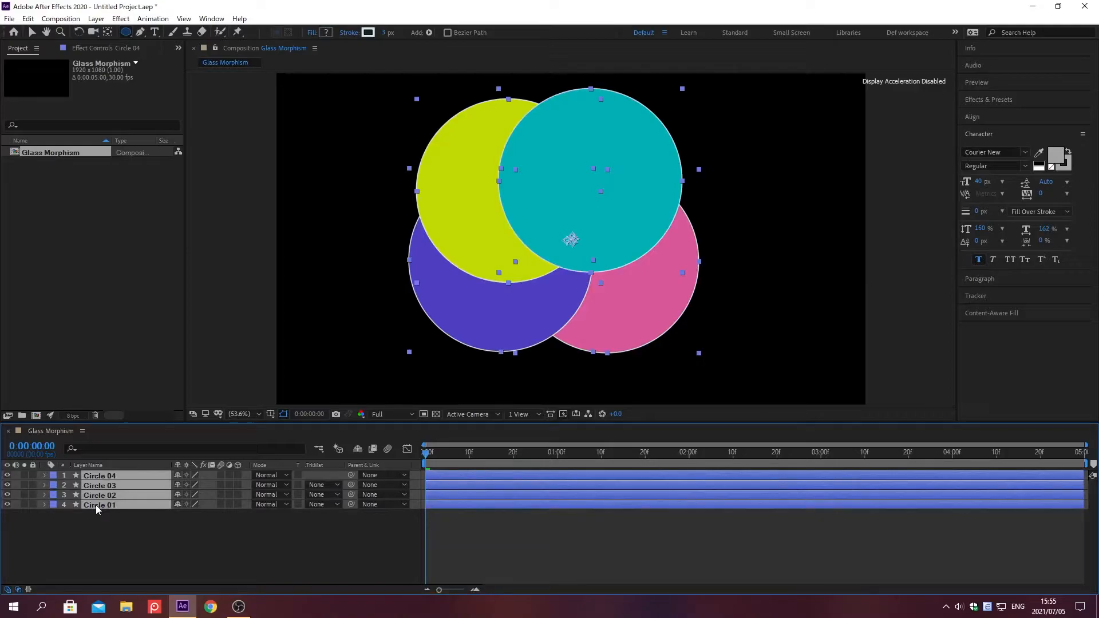
key("alt+shift+p")
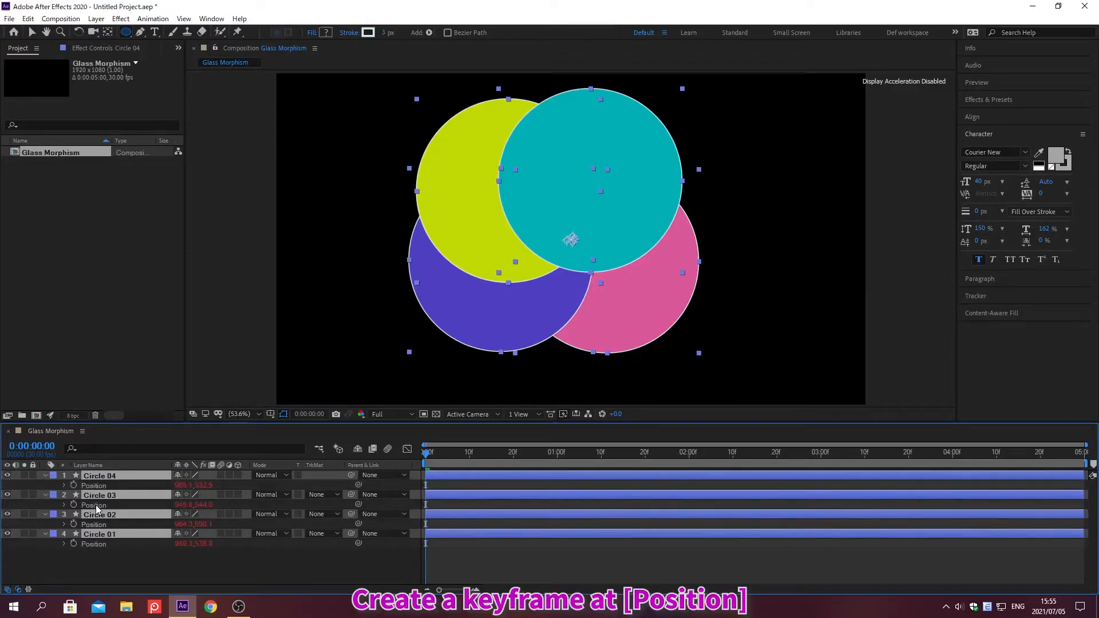
left_click(74, 485)
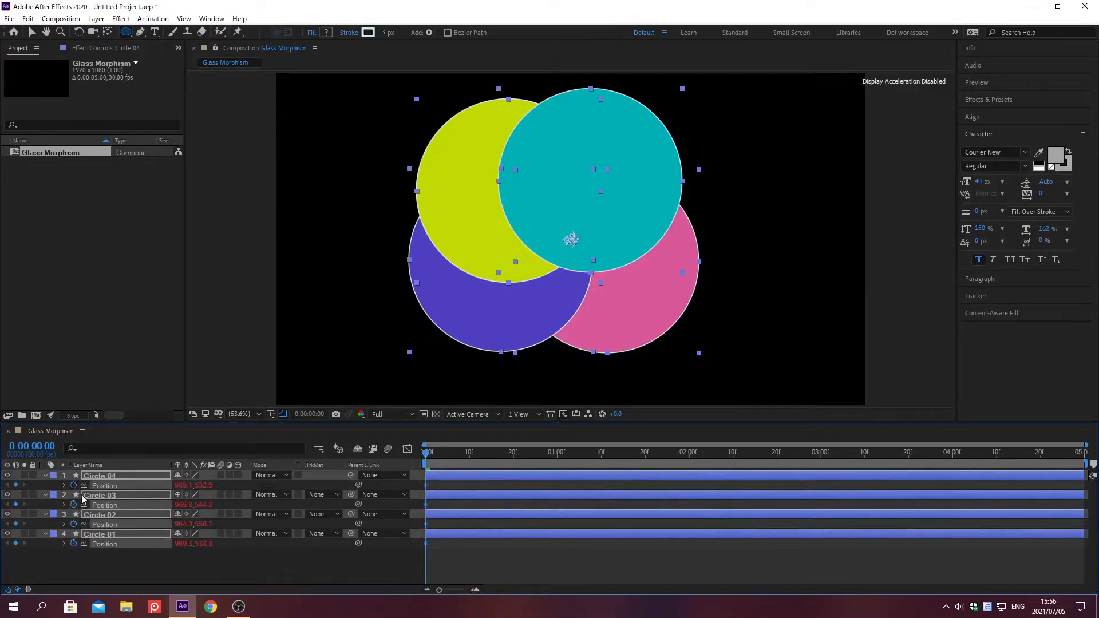
left_click(144, 562)
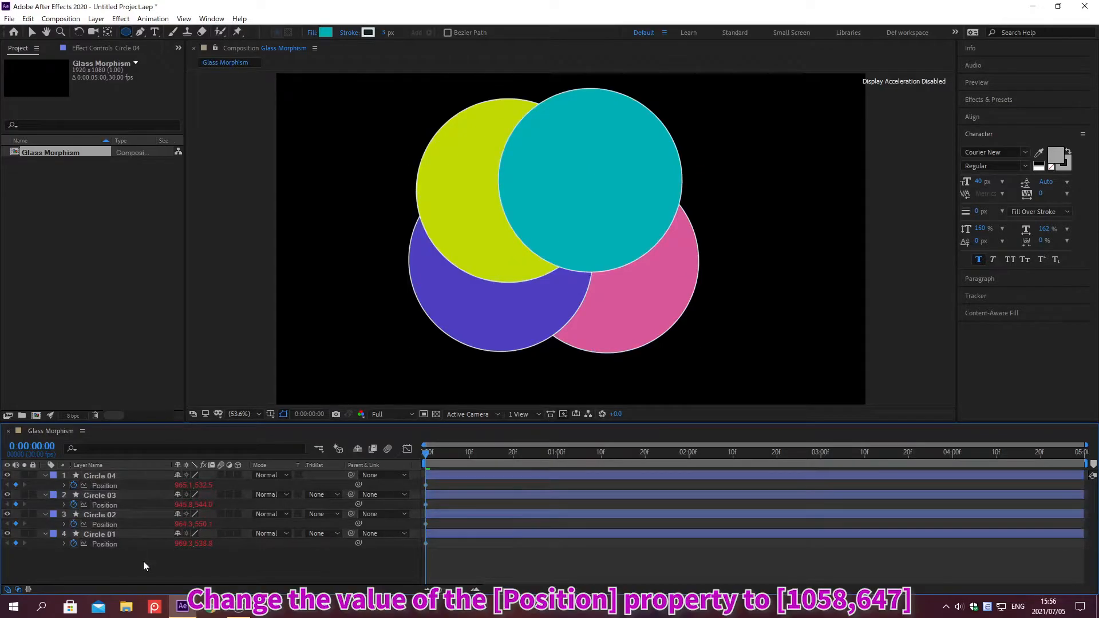
Step: Set the starting Position keyframe of Circle 01 to 1058, 647
left_click(184, 544)
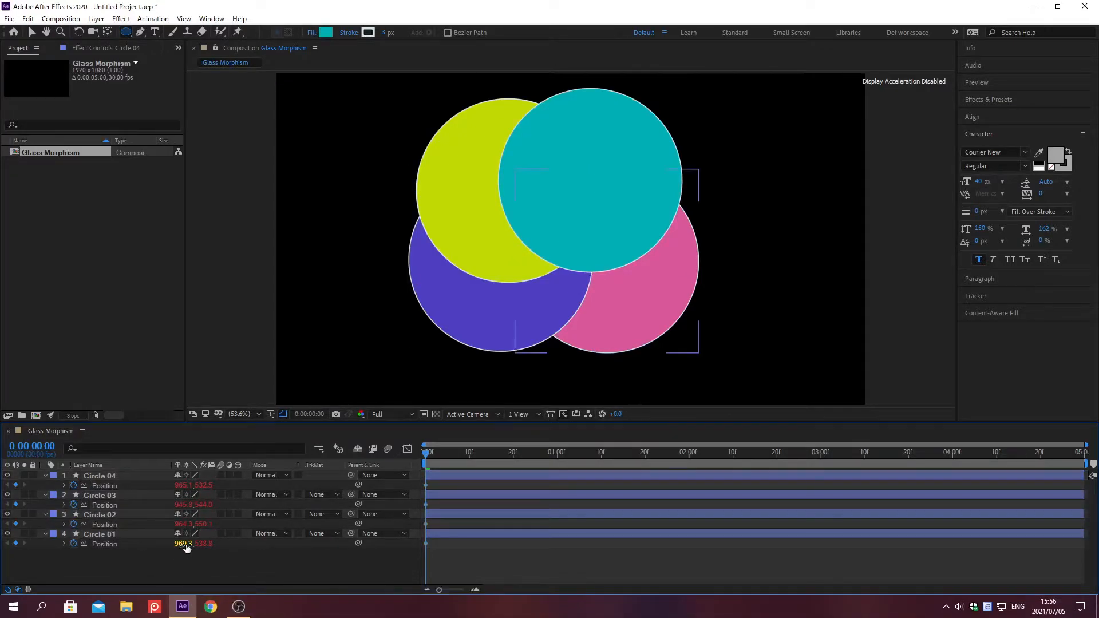
type("1058")
key("Tab")
type("647")
key("Return")
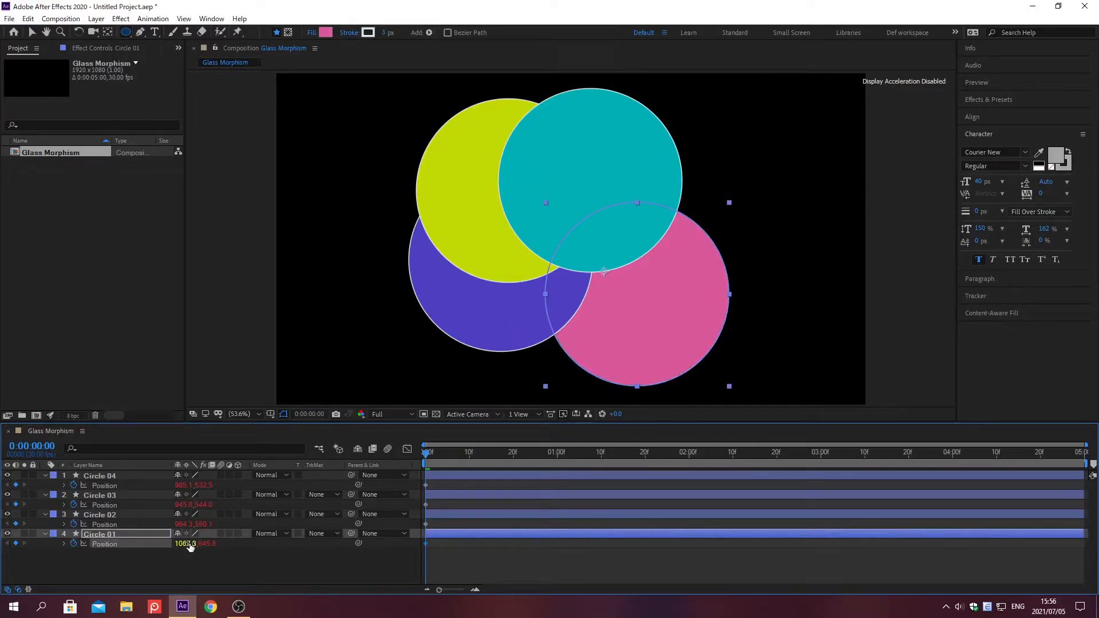
Step: Set the starting Position keyframe of Circle 02 to 933, 640
left_click(184, 523)
type("933")
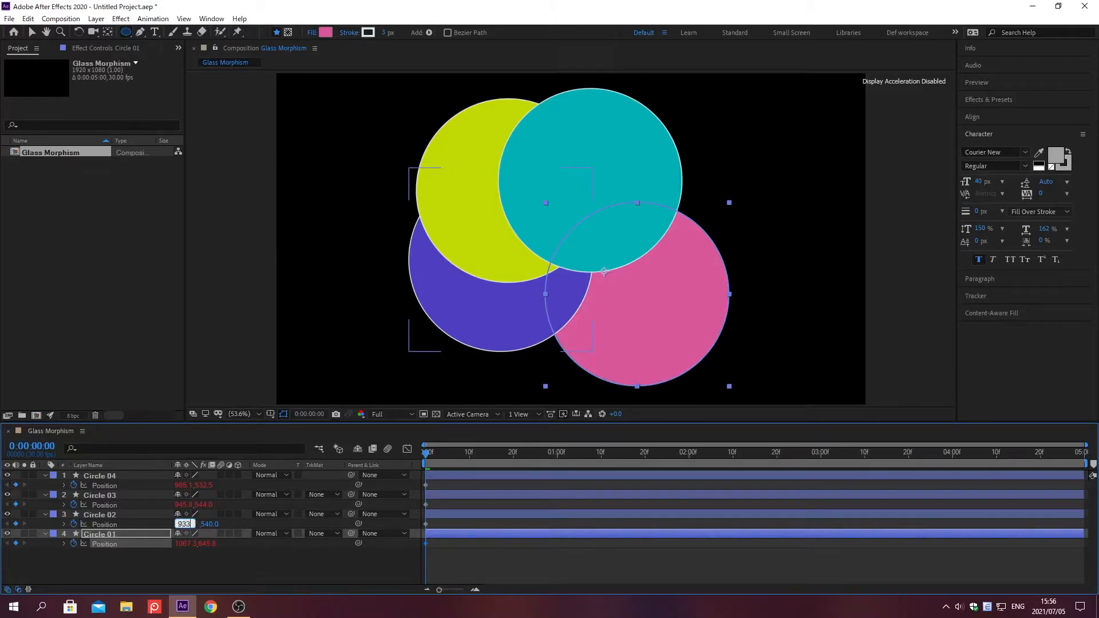
key("Tab")
type("640")
key("Return")
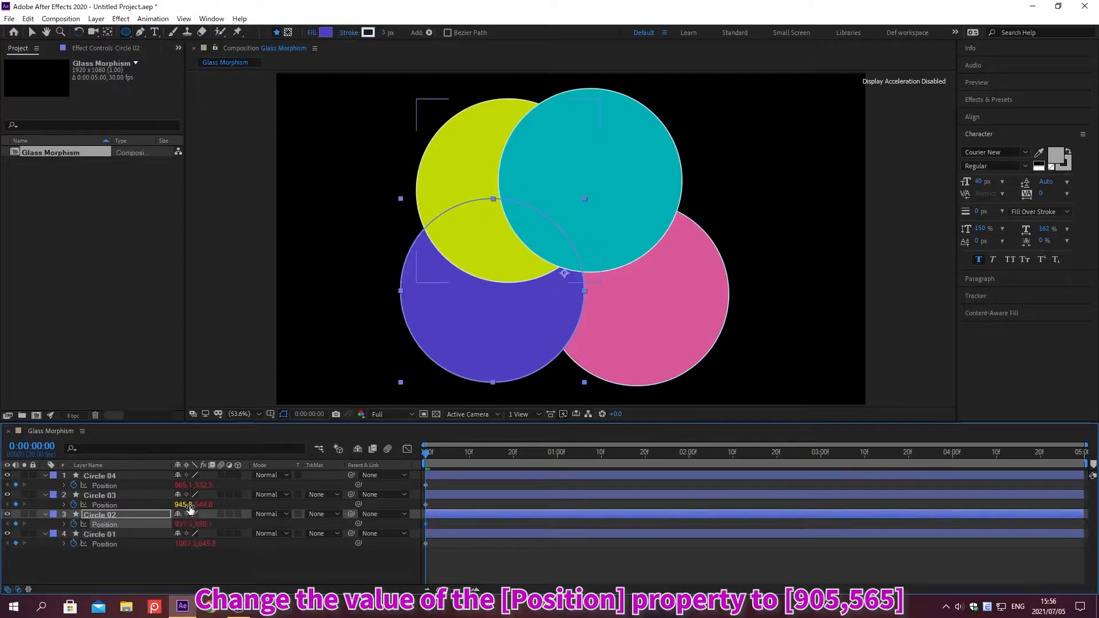
Step: Set the starting Position keyframe of Circle 03 to 905, 565
left_click(185, 504)
type("905")
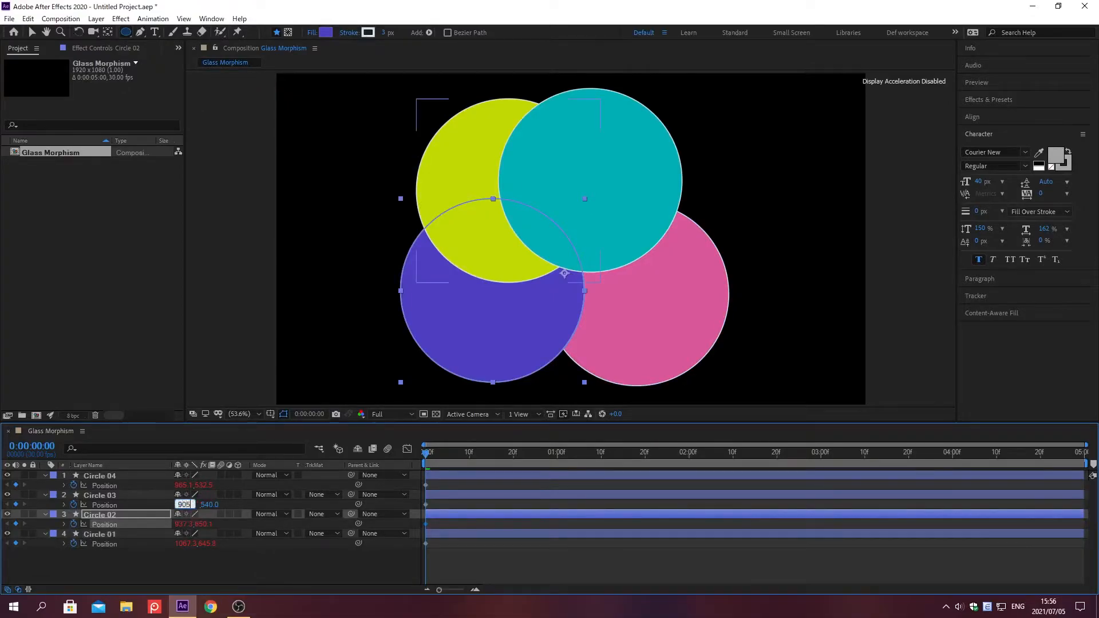
key("Tab")
type("565")
key("Return")
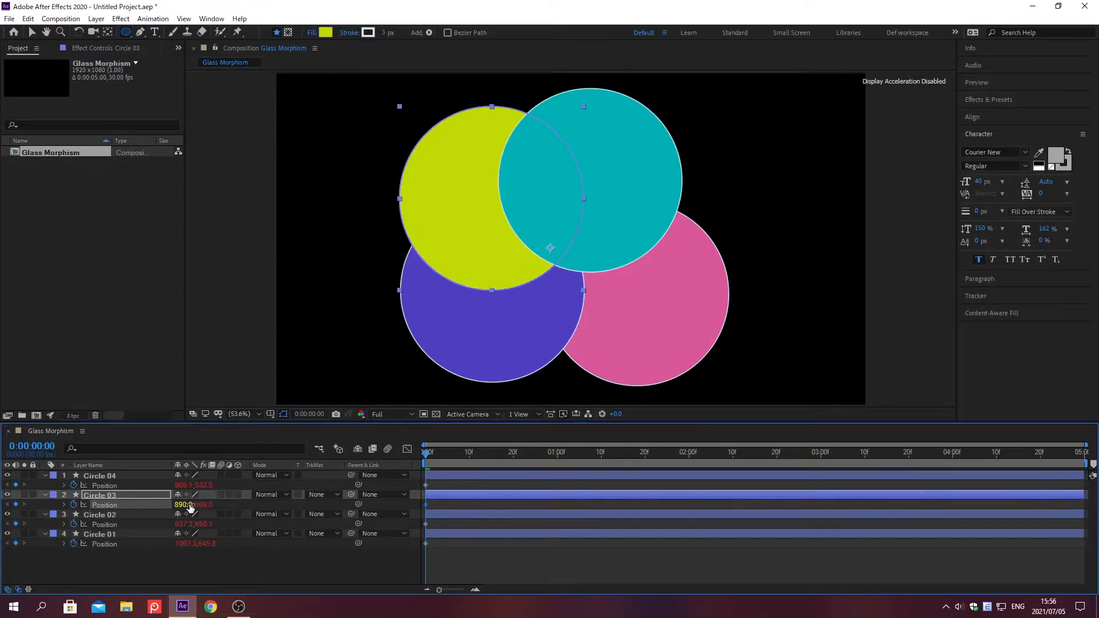
Step: Set the starting Position keyframe of Circle 04 to 1032, 540
left_click(186, 486)
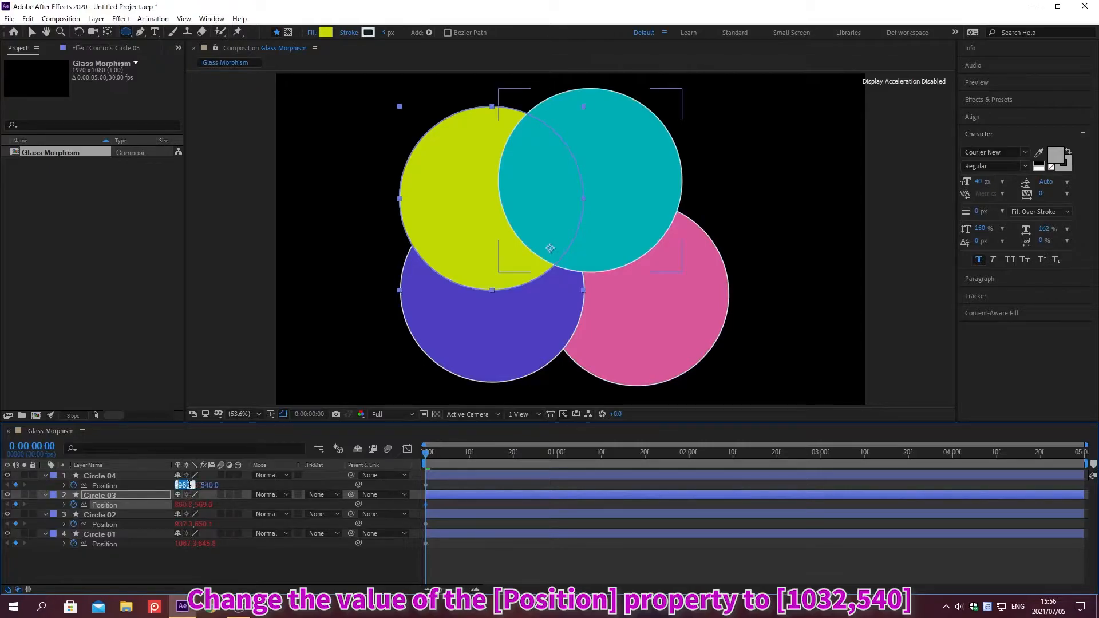
type("1032")
key("Tab")
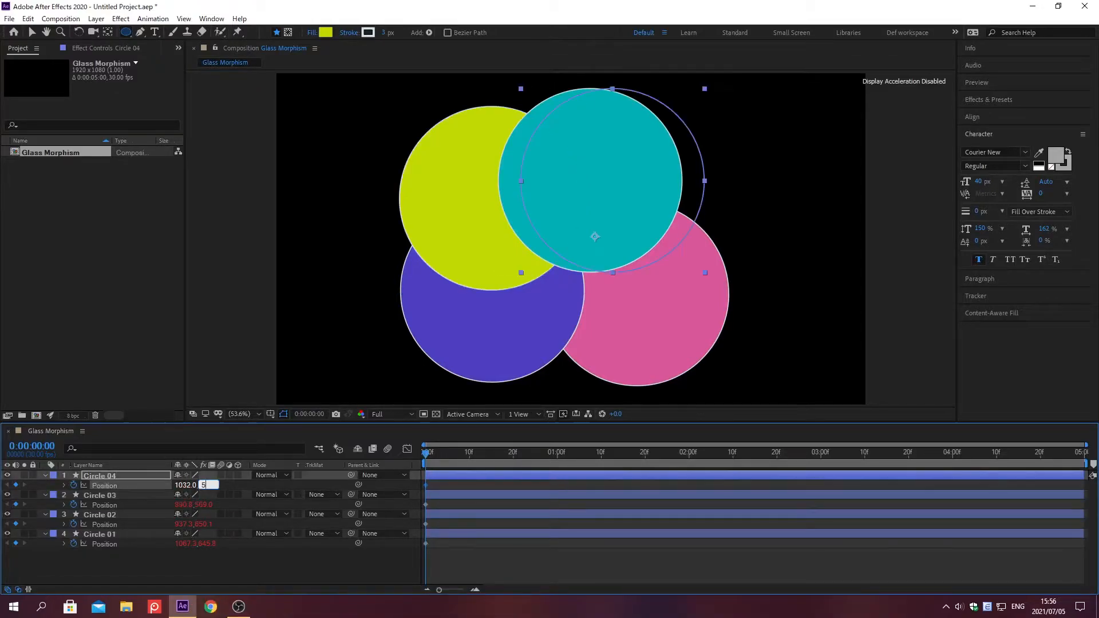
key("Return")
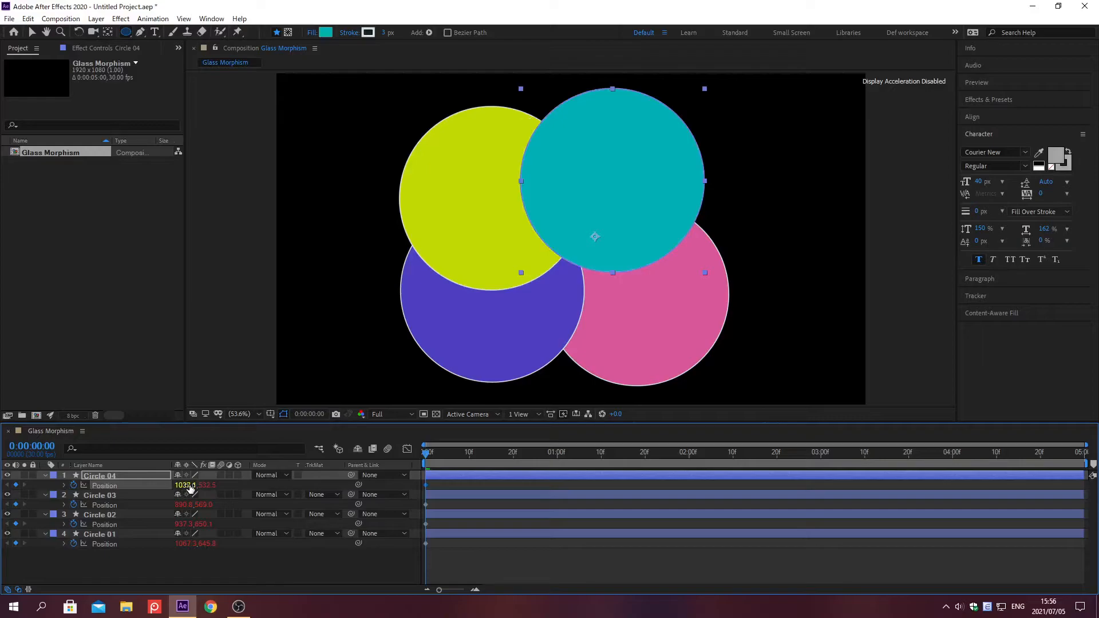
Step: Go to time 0:00:00:10 and set the Position of Circle 01 there to 1170, 580
key("alt+shift+j")
type("0;00;00;10")
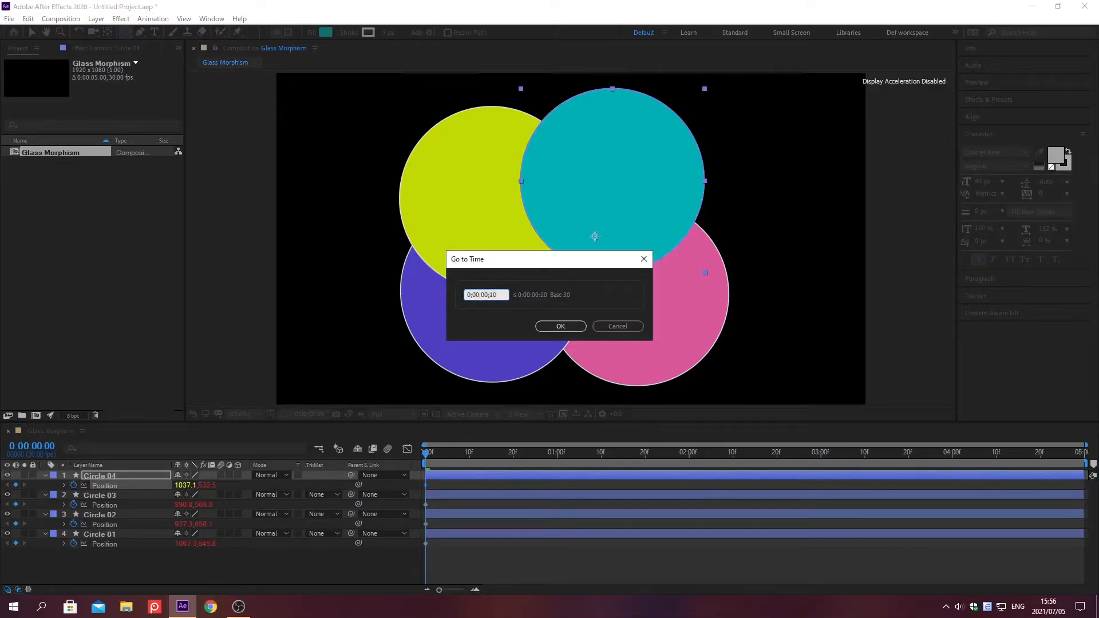
key("Return")
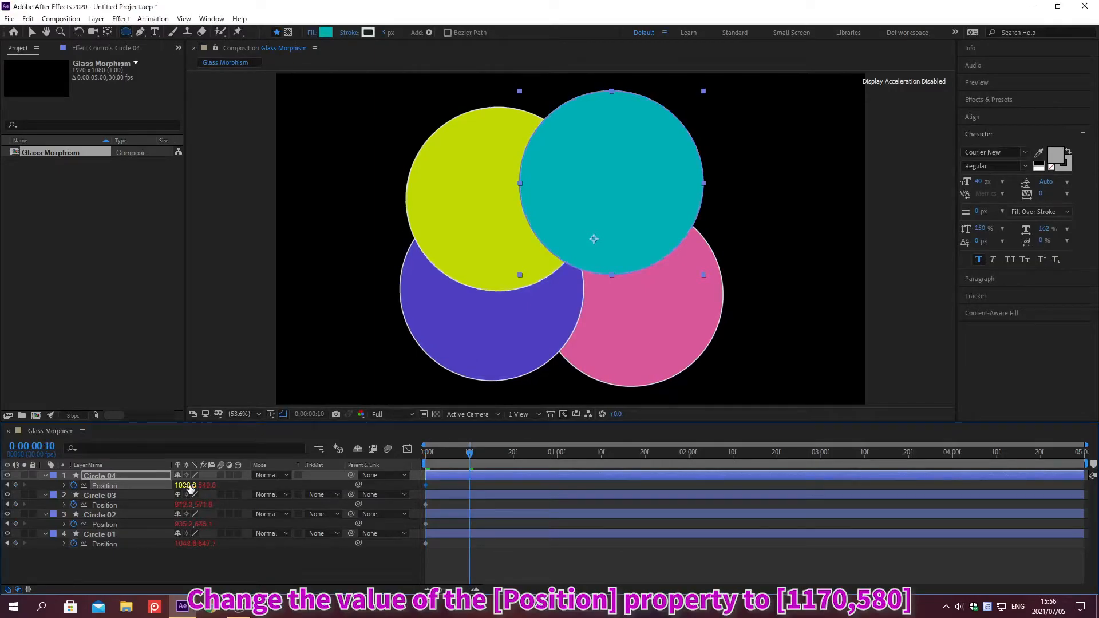
left_click(189, 543)
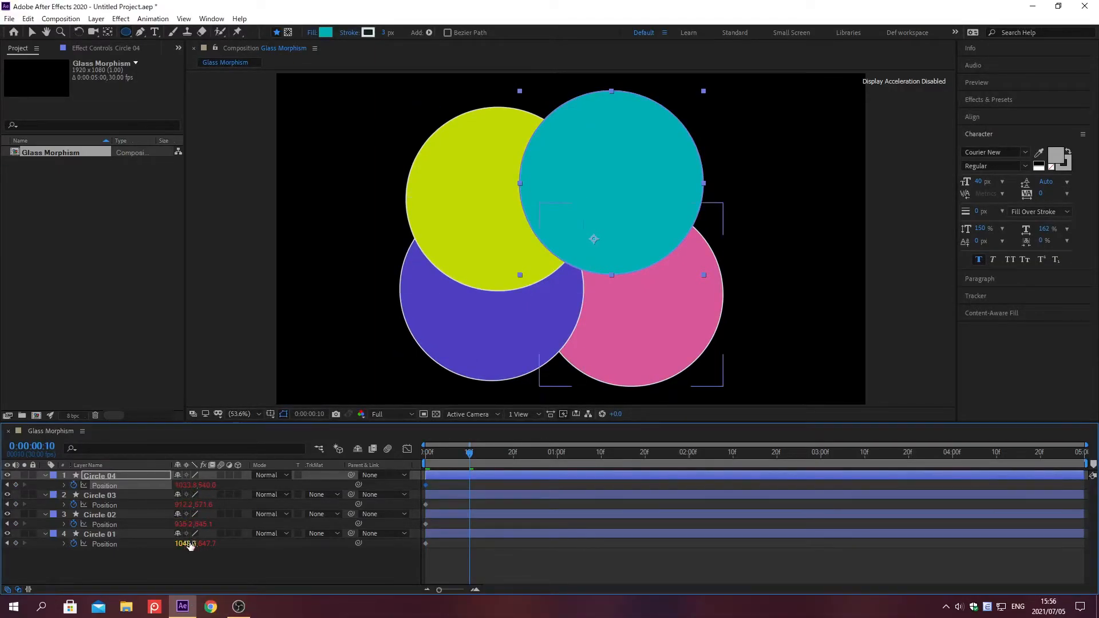
type("1170")
key("Tab")
type("580")
key("Return")
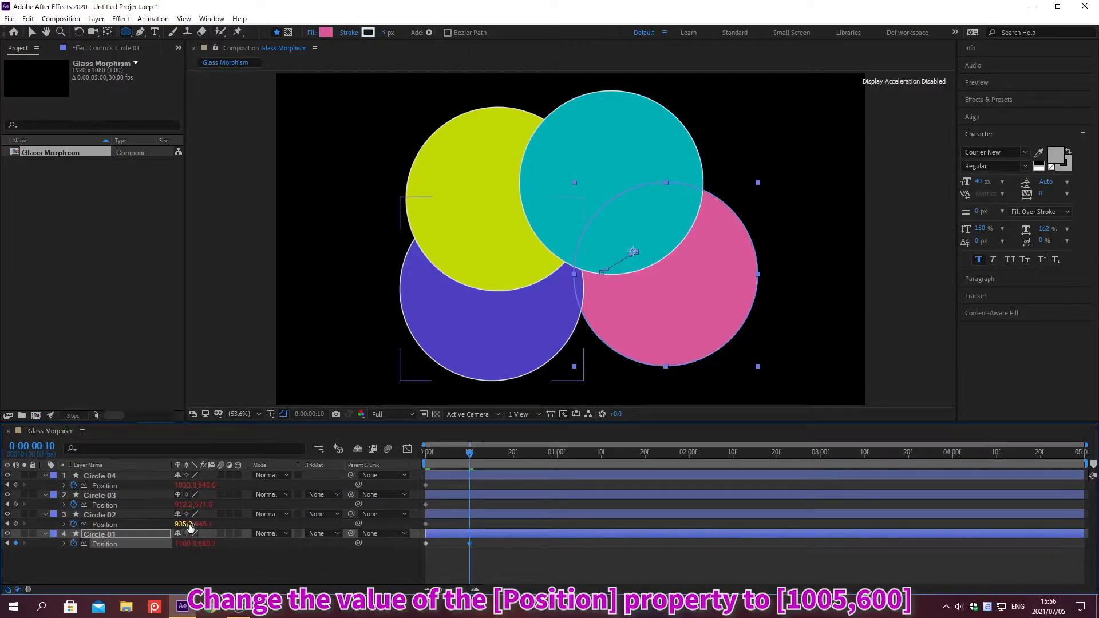
Step: Set the Position of Circle 02 at 0:00:00:10 to 1005, 600
left_click(185, 524)
type("1005")
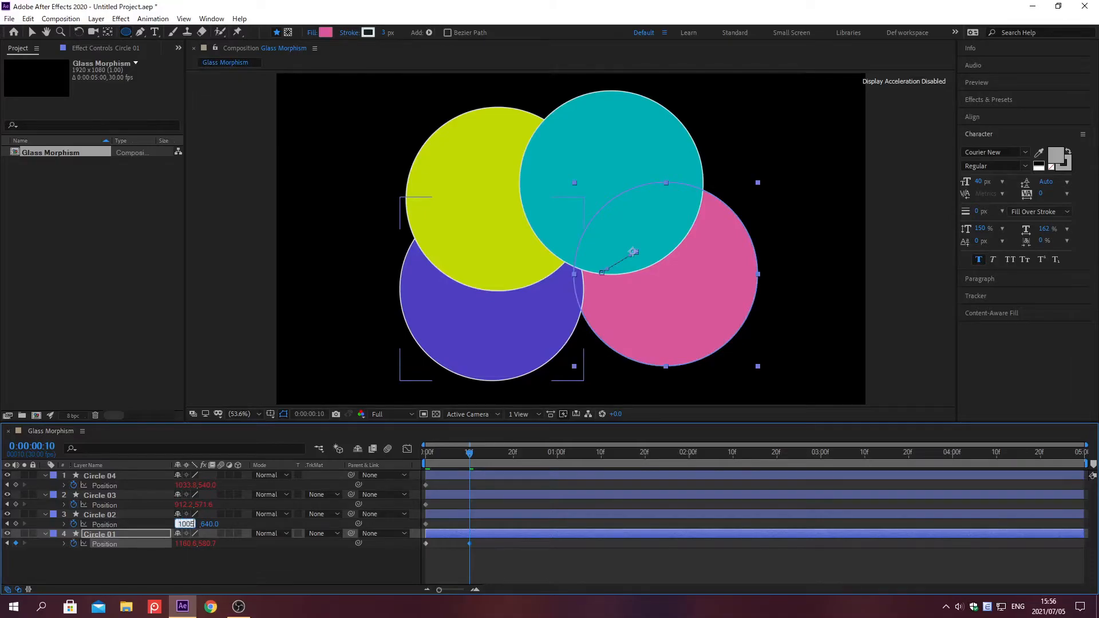
key("Tab")
type("600")
key("Return")
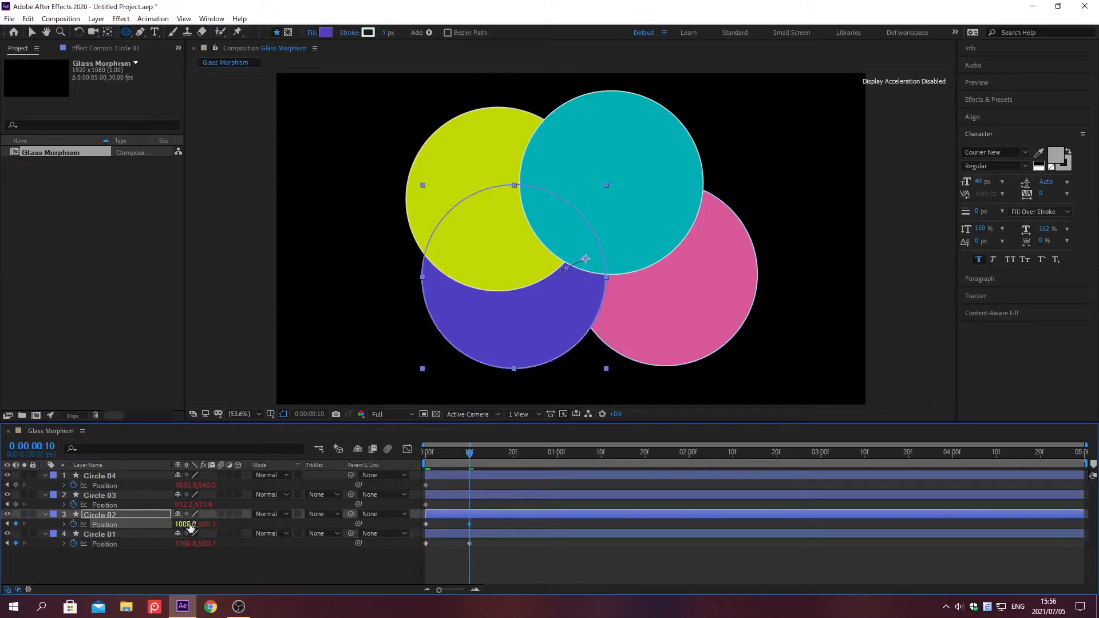
Step: Set the Position of Circle 03 at 0:00:00:10 to 875, 590
left_click(184, 505)
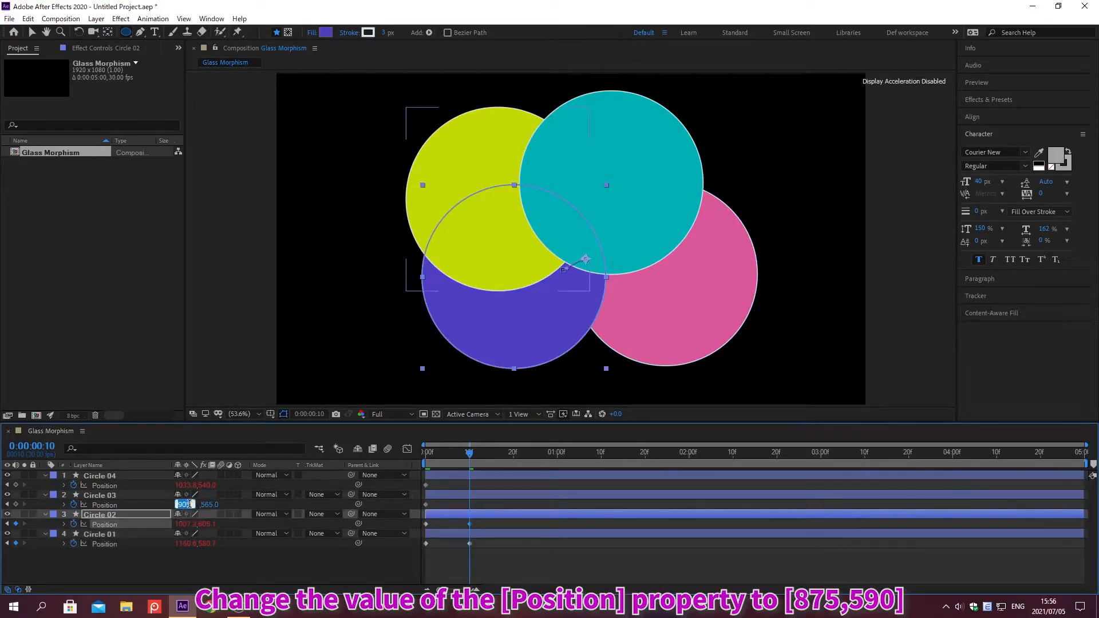
type("875")
key("Tab")
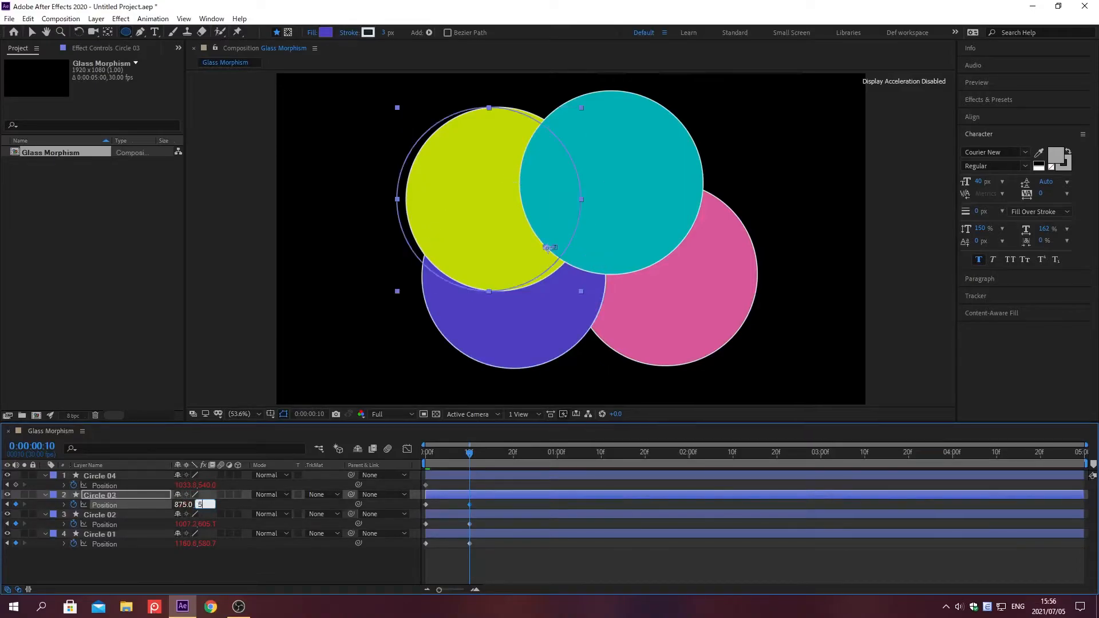
type("590")
key("Return")
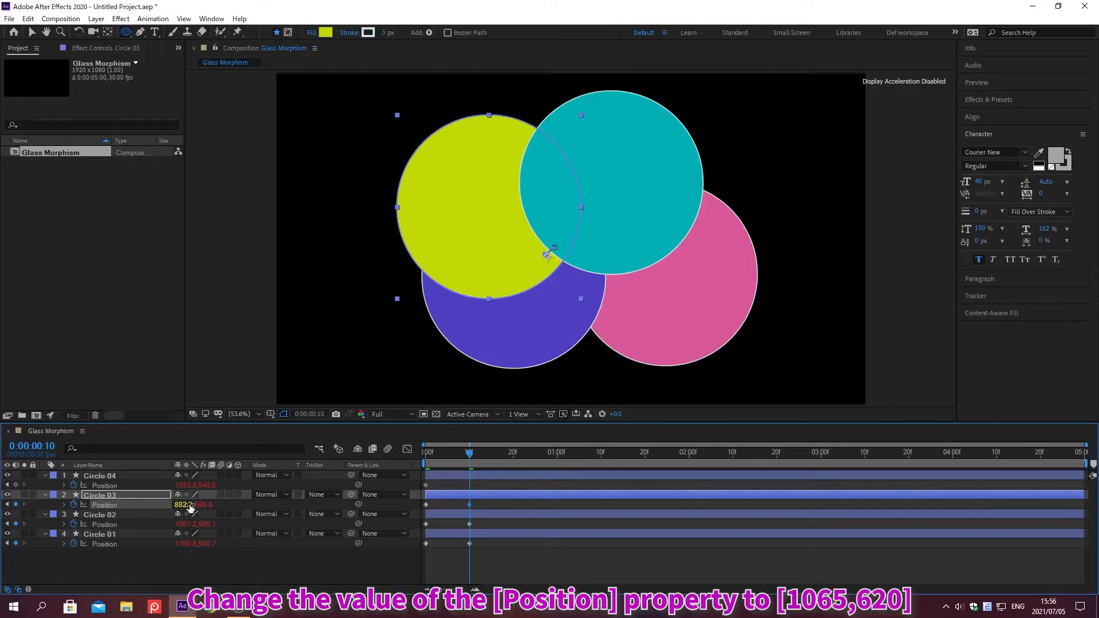
Step: Set the Position of Circle 04 at 0:00:00:10 to 1065, 620
left_click(189, 484)
type("1")
type("20")
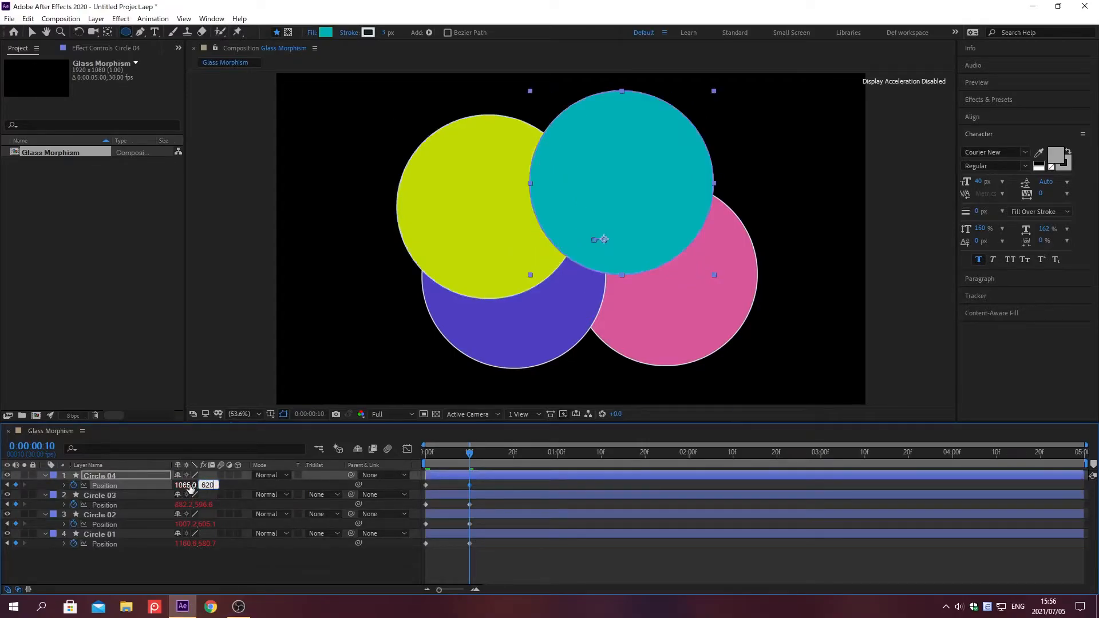
left_click_drag(190, 488, 191, 488)
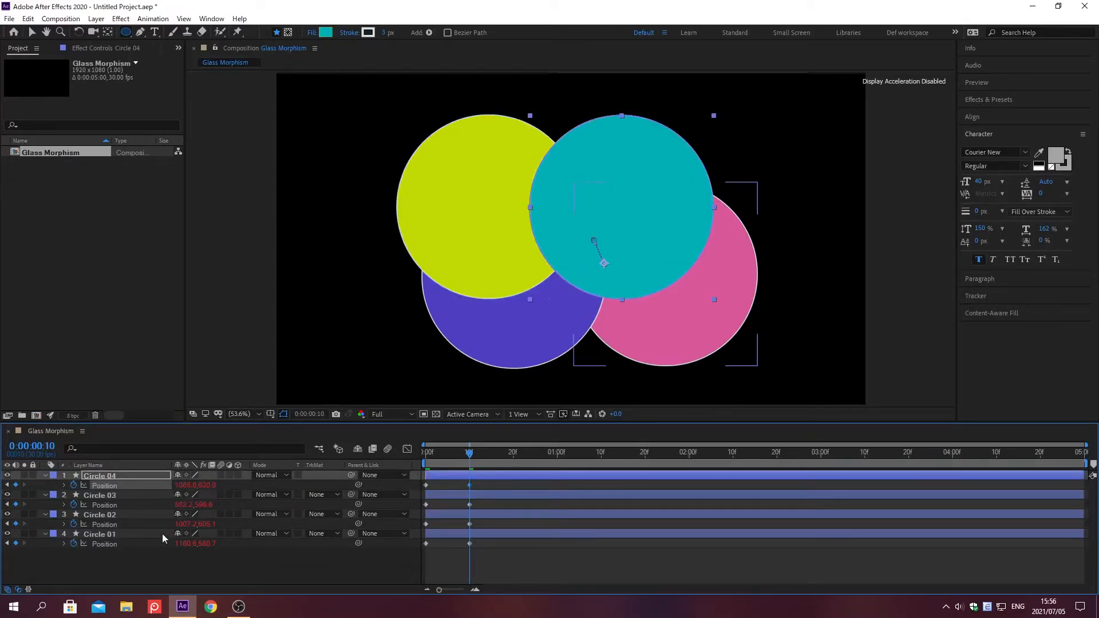
Step: Select all four circle layers and reveal their Scale, Rotation and Opacity properties together
left_click(111, 539)
left_click_drag(110, 538, 40, 475)
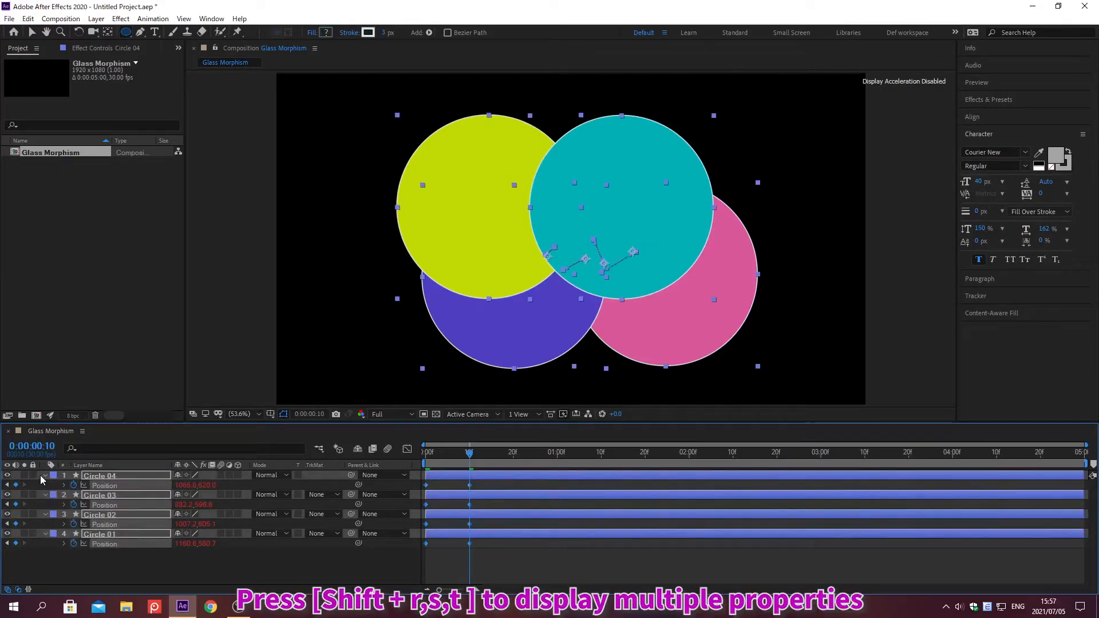
key("s")
key("shift+r")
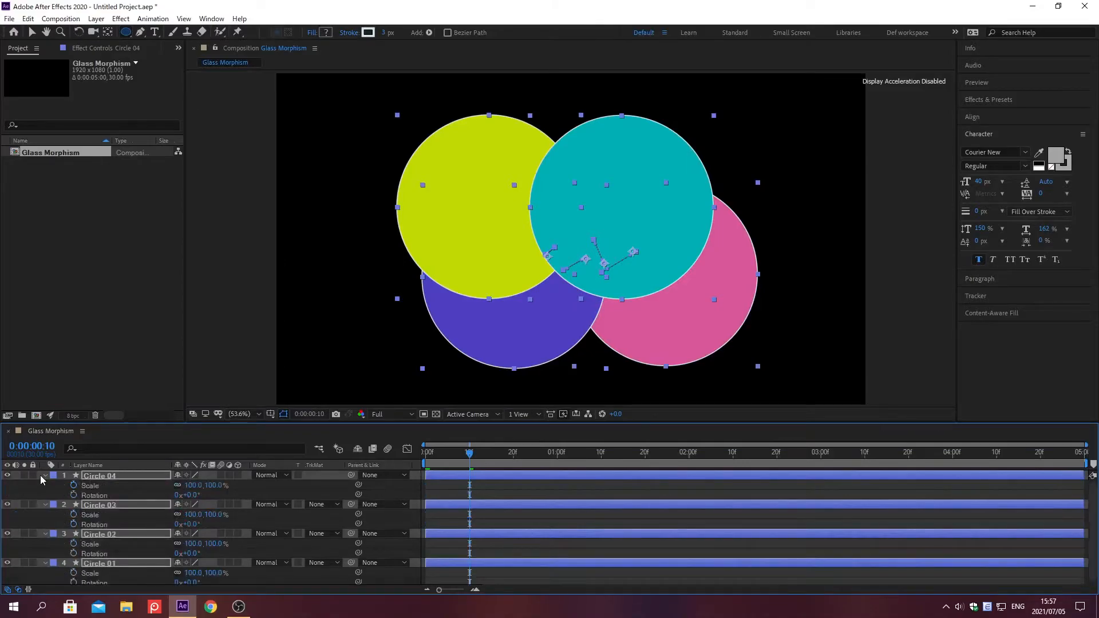
key("shift+t")
Step: Go to time 0:00:00:00 and start Scale and Rotation keyframes on all four circle layers
key("alt+shift+j")
type("0;00;00;00")
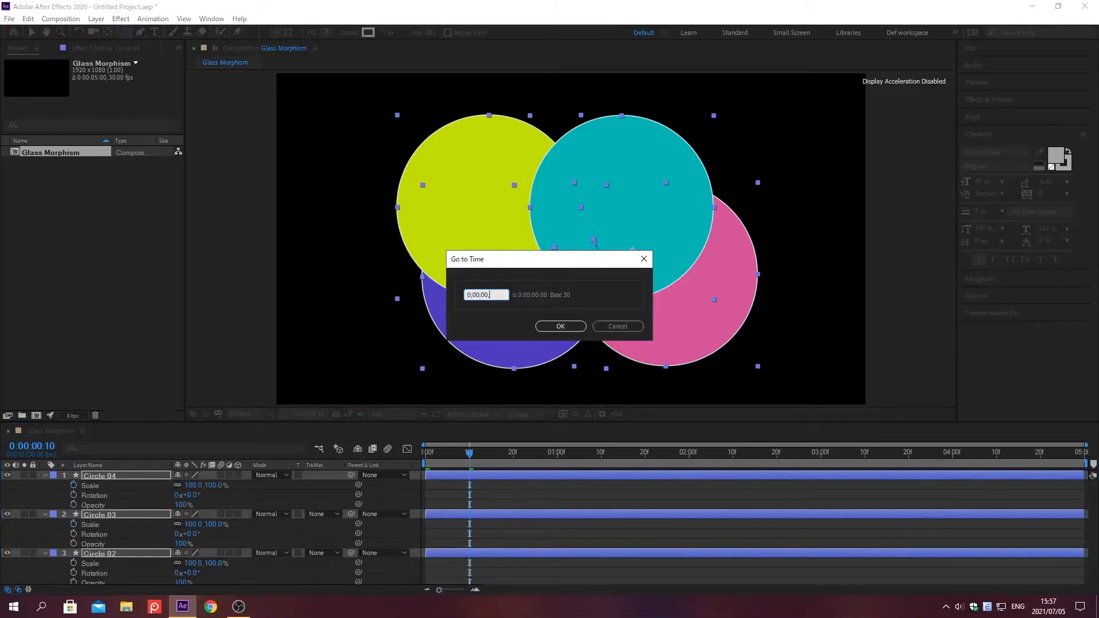
key("Return")
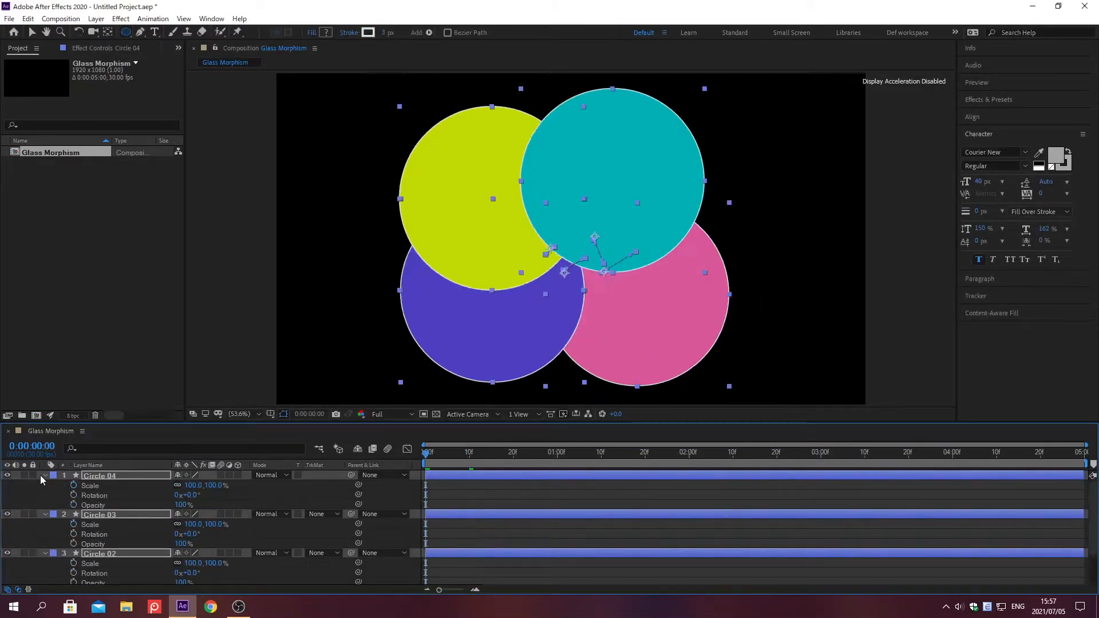
left_click(74, 486)
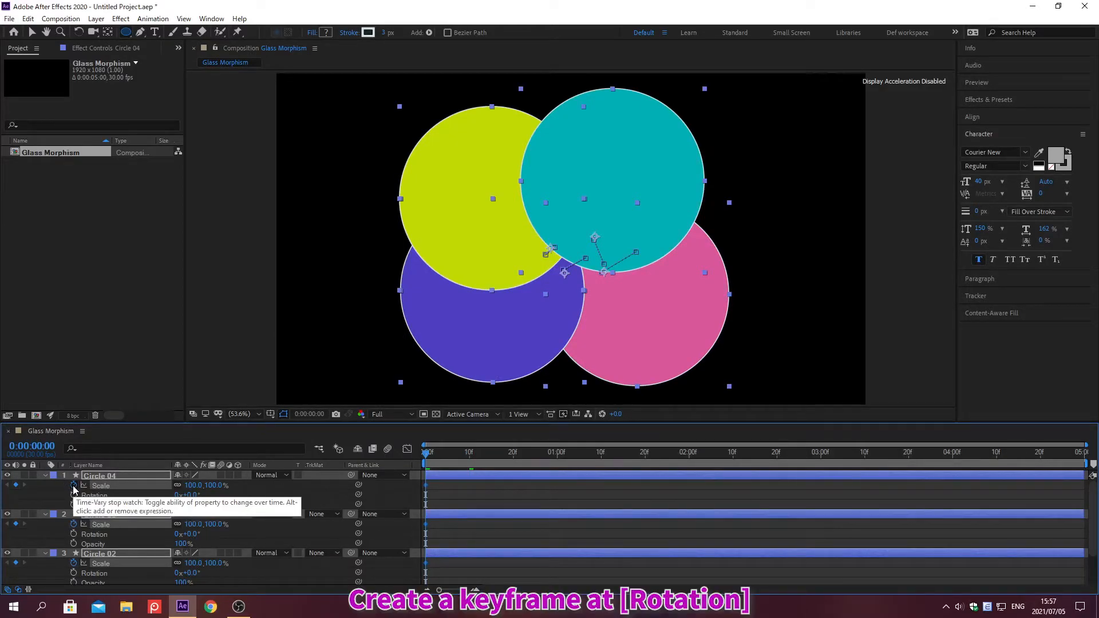
left_click(74, 534)
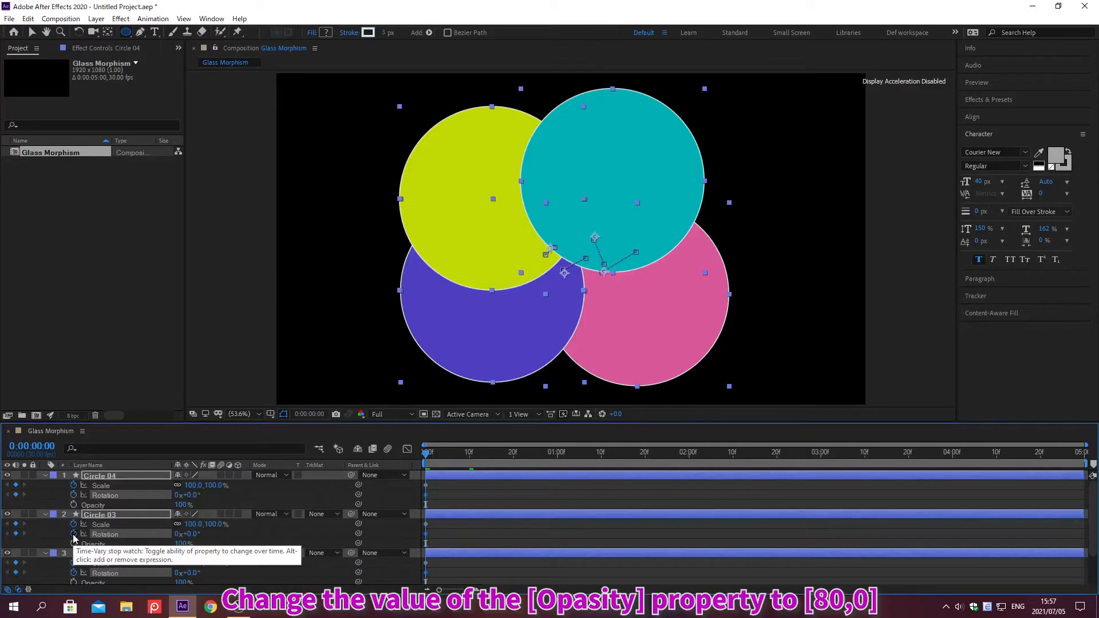
Step: Set the Opacity of all four circles to 80% and their Scale at 0:00:00:00 to 80%
left_click(178, 505)
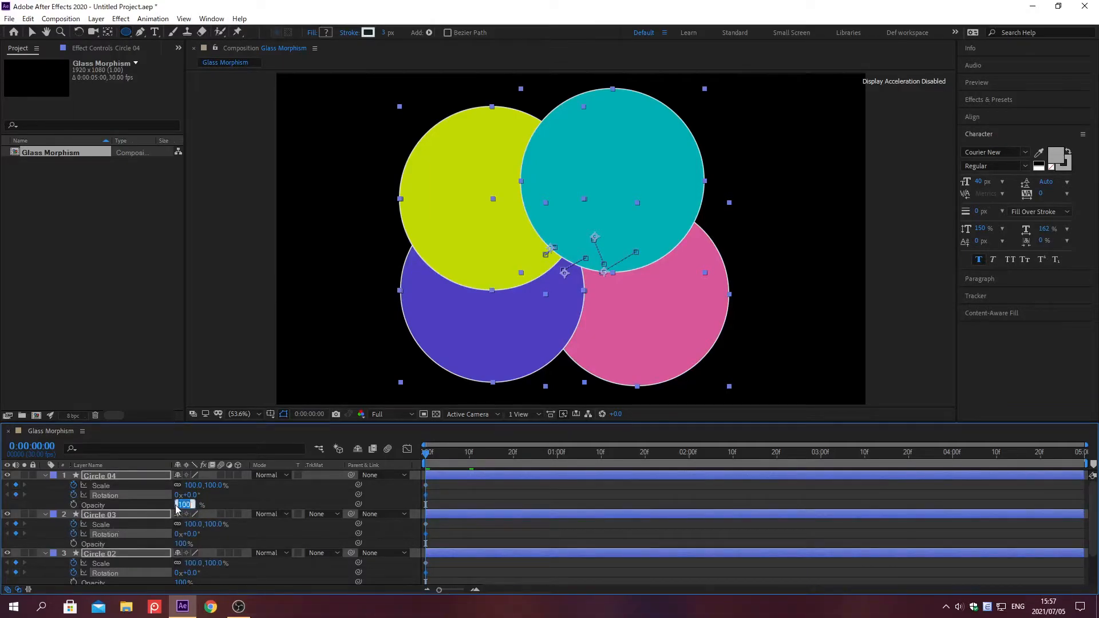
type("80")
key("Return")
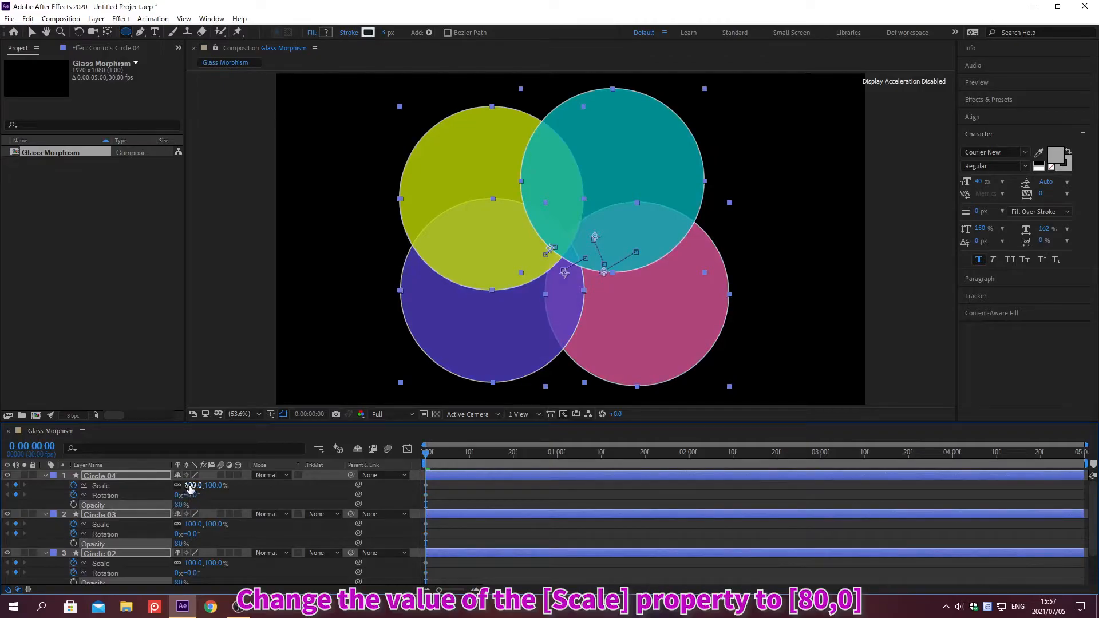
left_click(192, 485)
type("80")
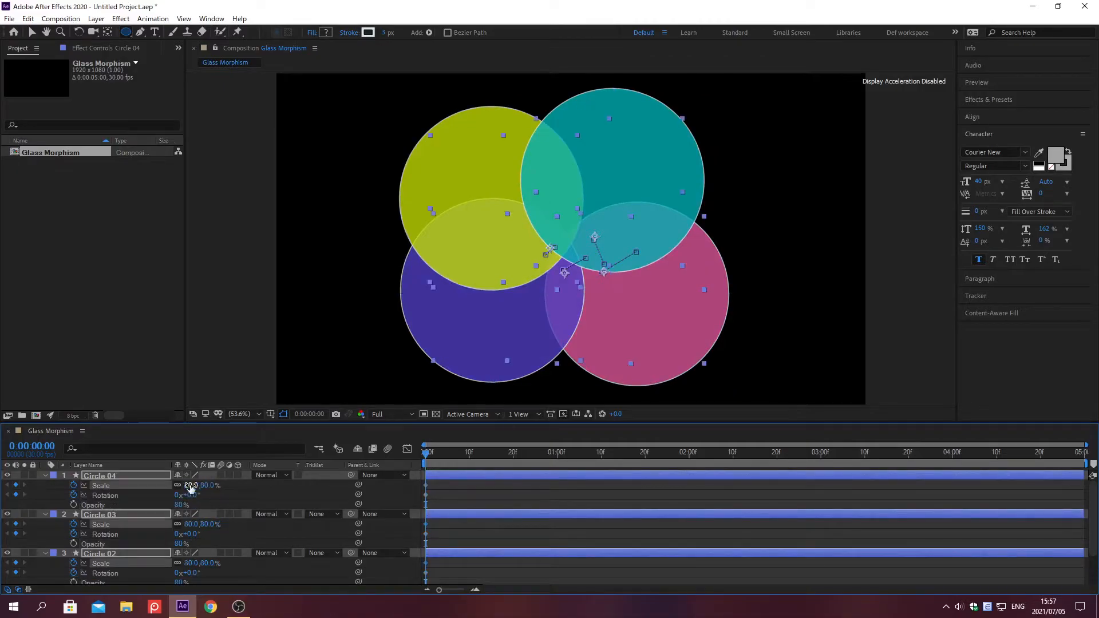
key("Return")
Step: Go to time 0:00:02:00 and set the Scale of all four circles there to 100%
key("alt+shift+j")
type("0;00;02;00")
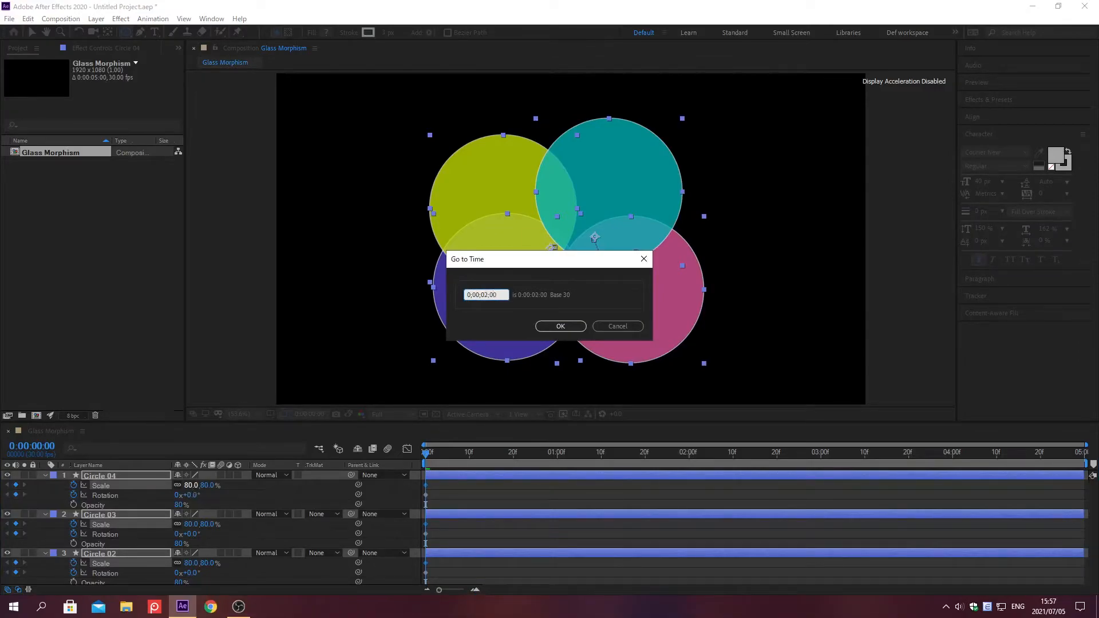
key("Return")
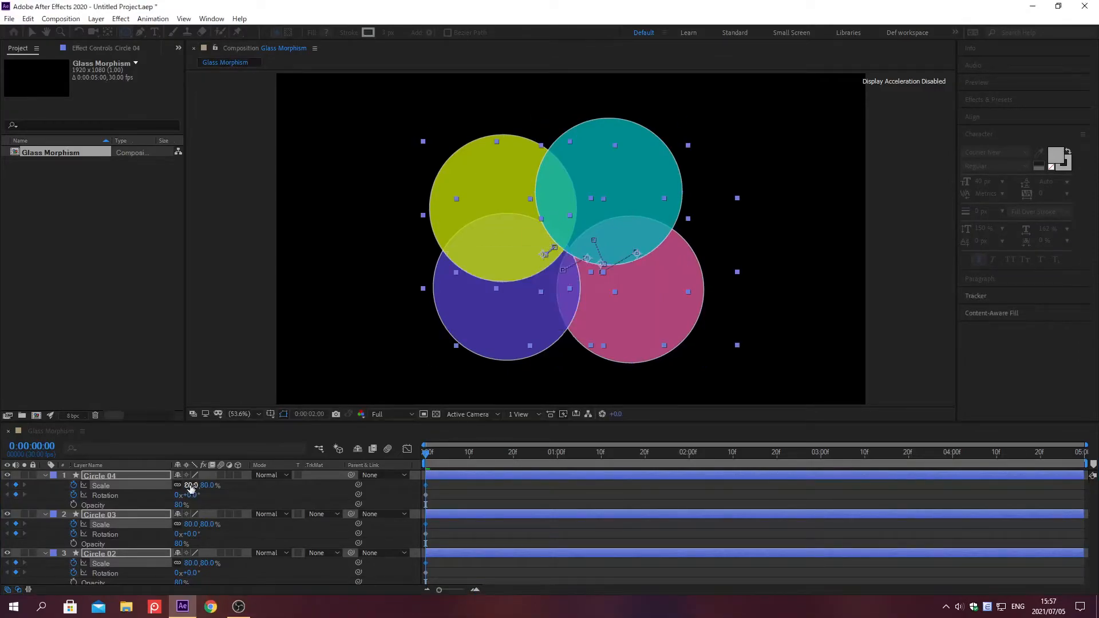
left_click(190, 486)
type("100")
key("Return")
Step: Go to time 0:00:04:29 and set the Rotation of all four circles there to 1.5 turns (1x+180°)
key("alt+shift+j")
type("0;00;04;29")
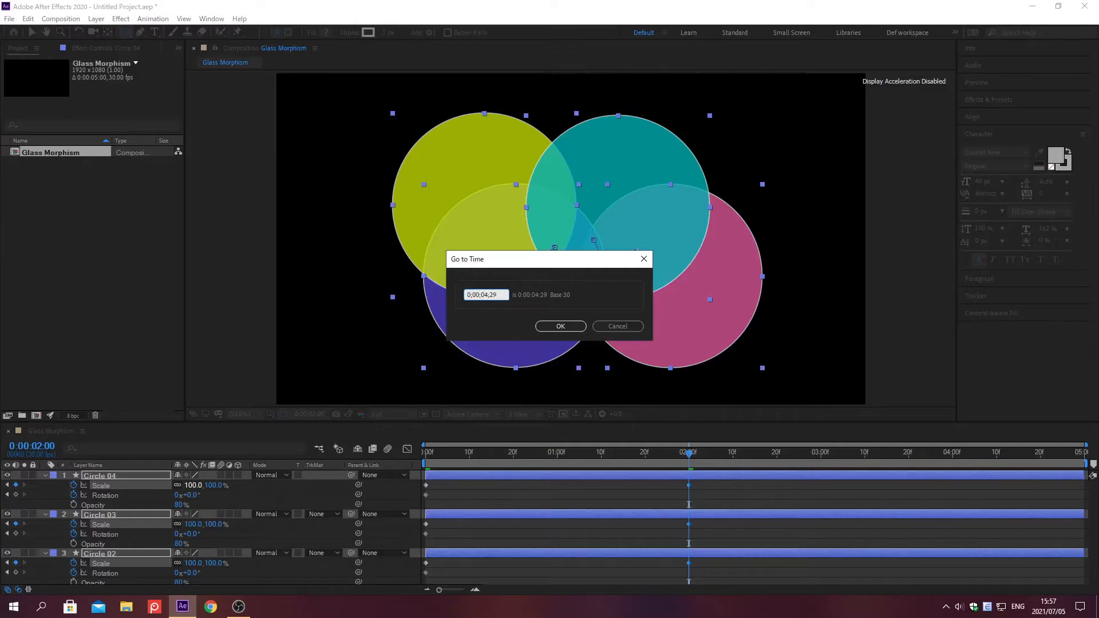
key("Return")
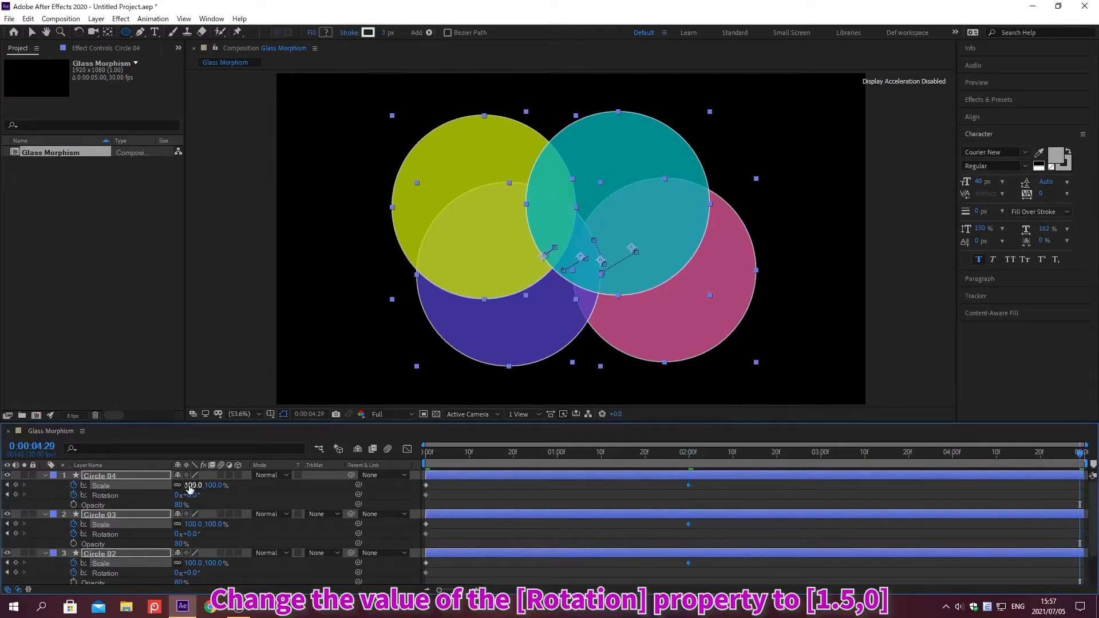
left_click(178, 495)
type("1.5")
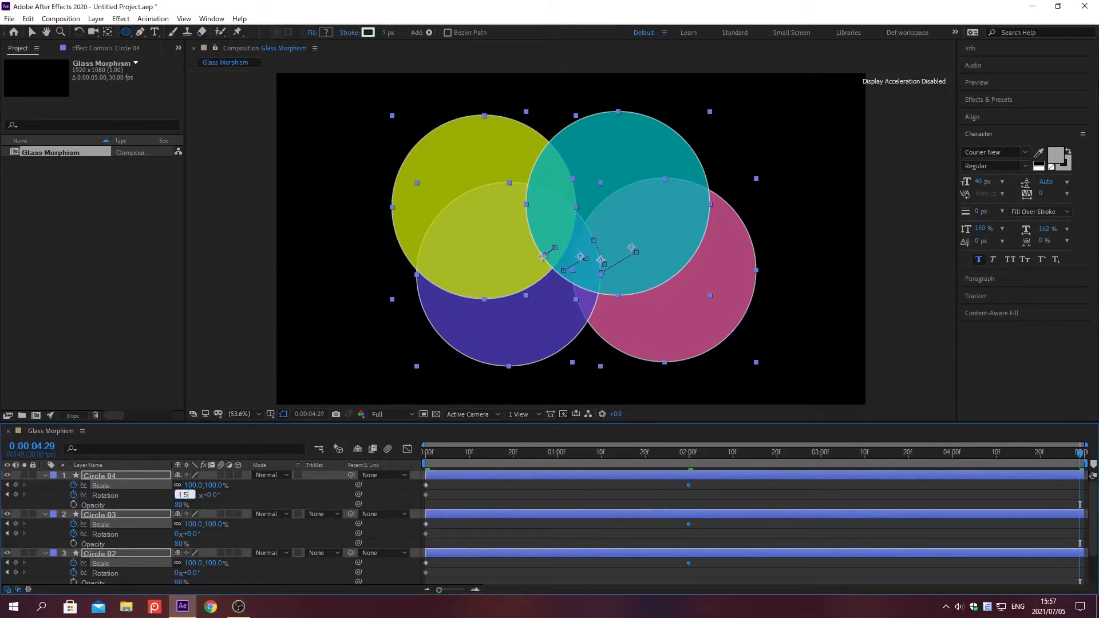
key("Return")
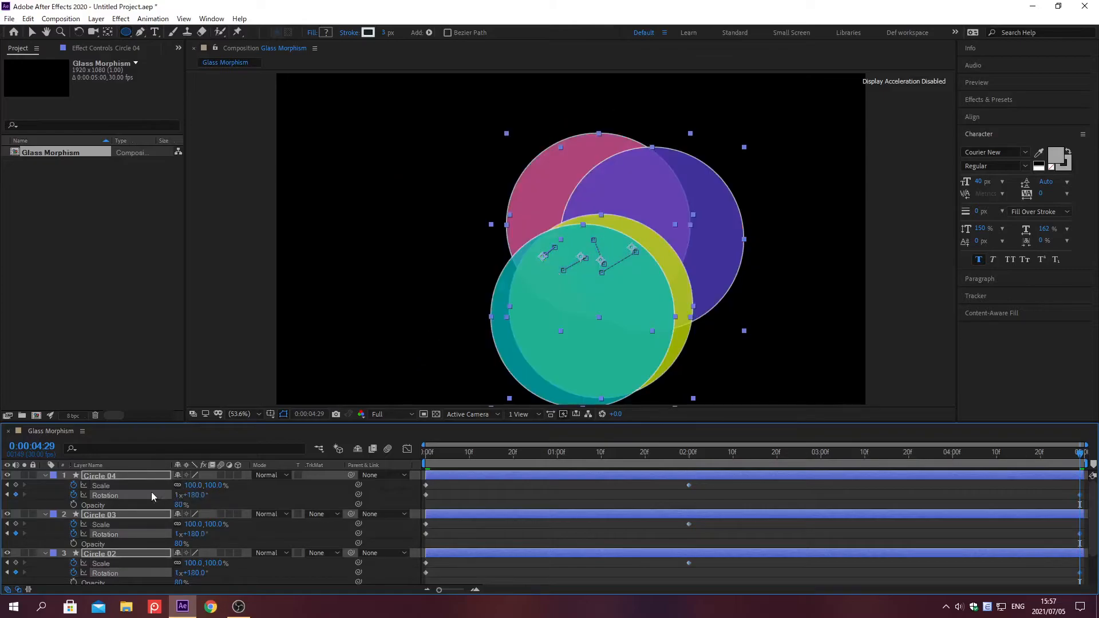
Step: Collapse the properties of the four circle layers and turn on motion blur for them
left_click(46, 475)
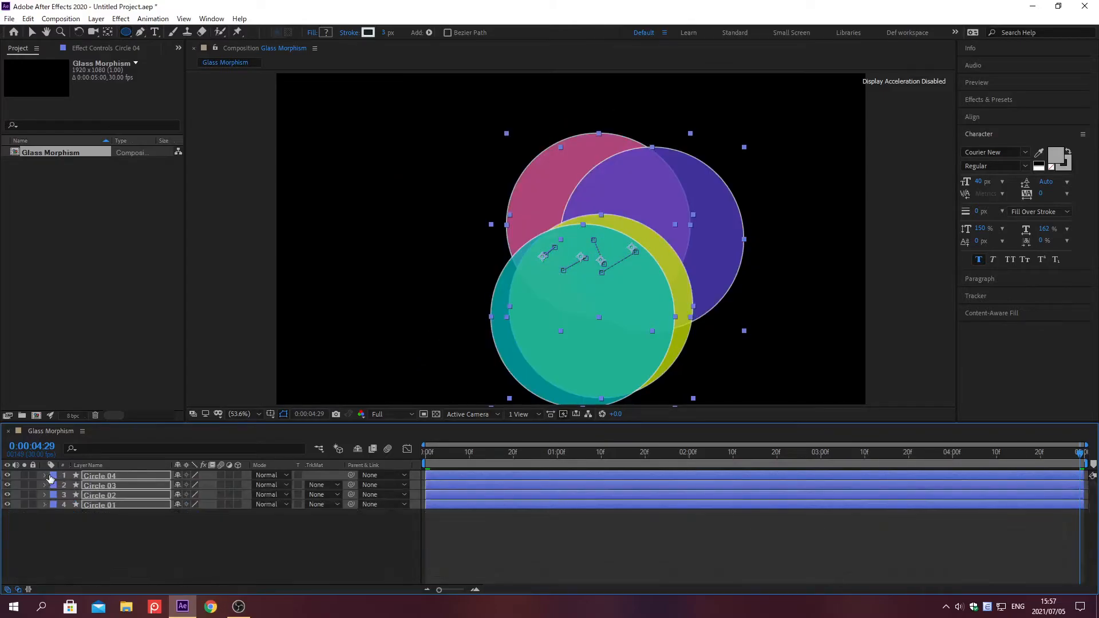
left_click(221, 475)
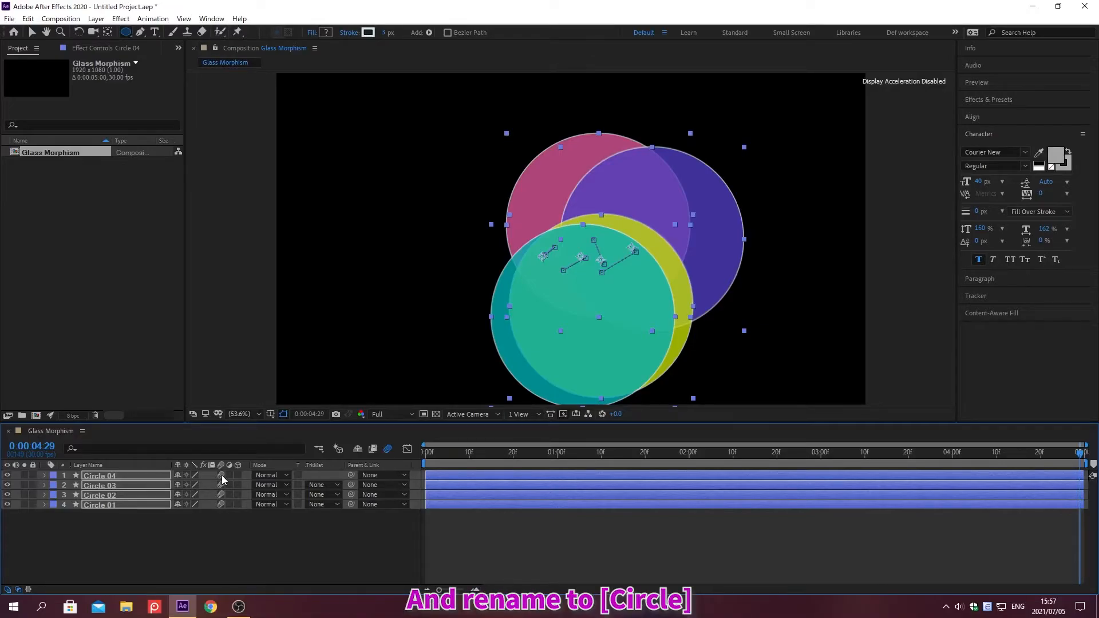
Step: Pre-compose the four circles as Circle with all attributes moved into the new composition, and turn on Collapse Transformations for the resulting layer
key("ctrl+shift+c")
type("Circle")
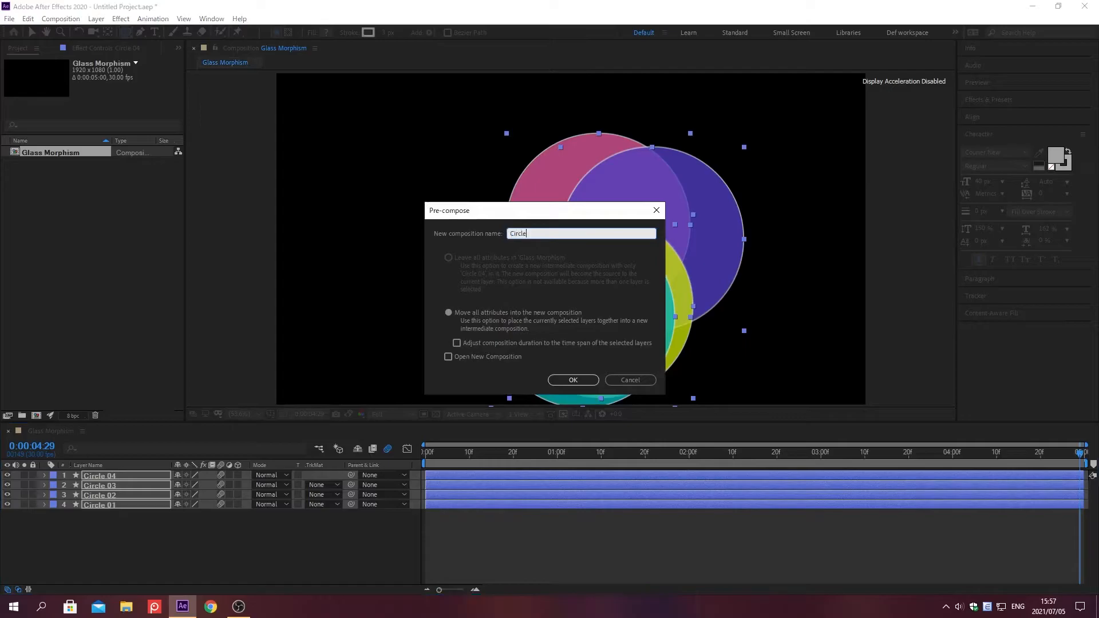
left_click(448, 313)
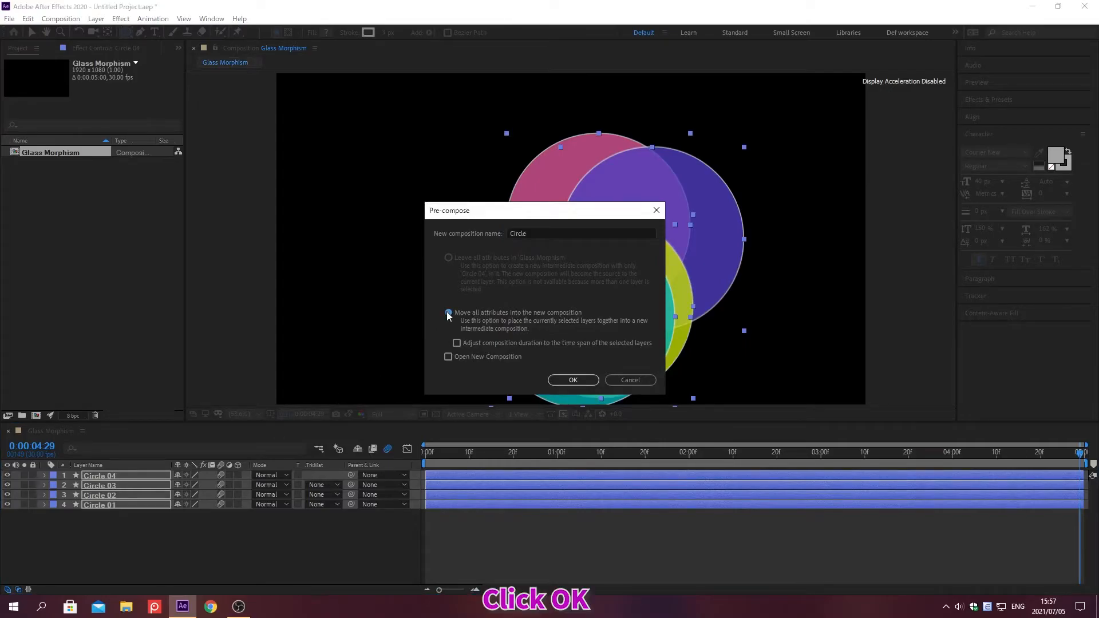
left_click(573, 380)
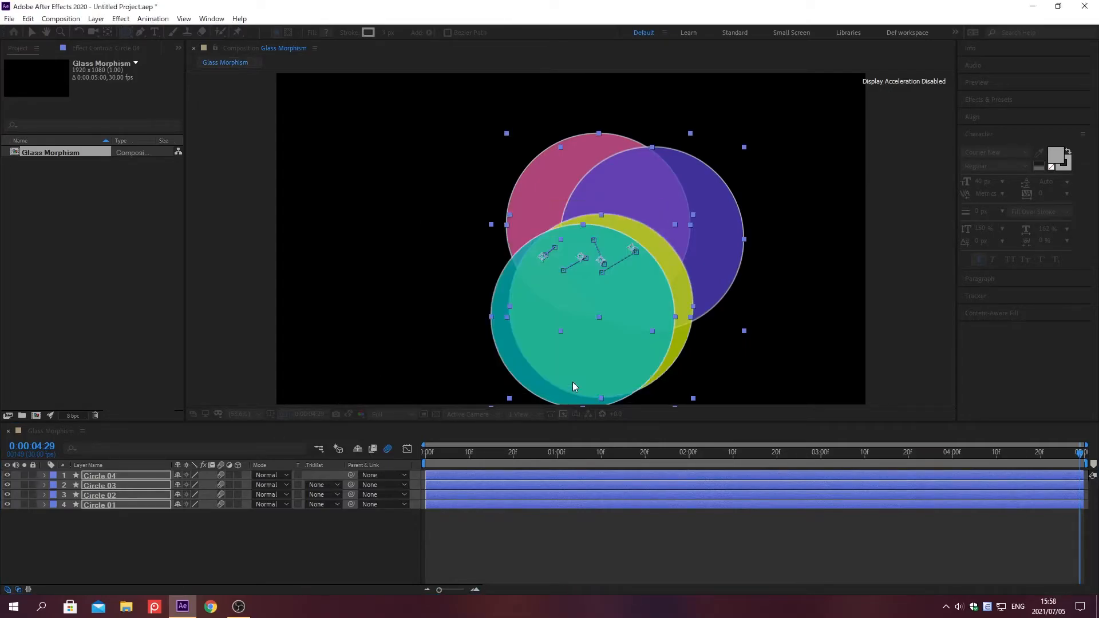
left_click(187, 475)
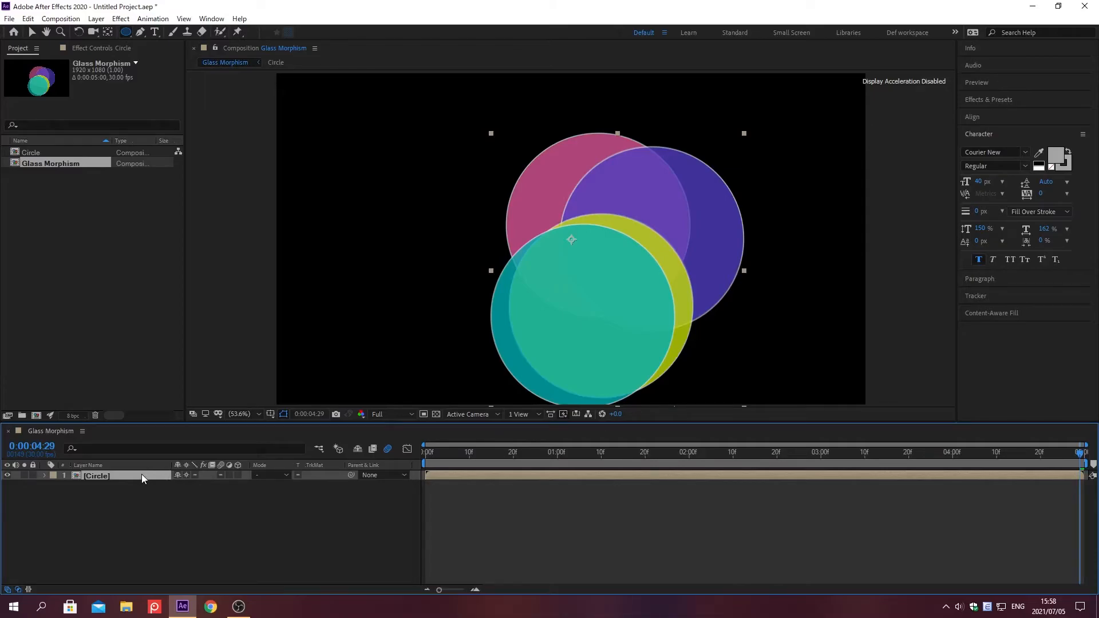
Step: Duplicate the Circle layer and set the Scale of the upper copy to 95%
key("ctrl+d")
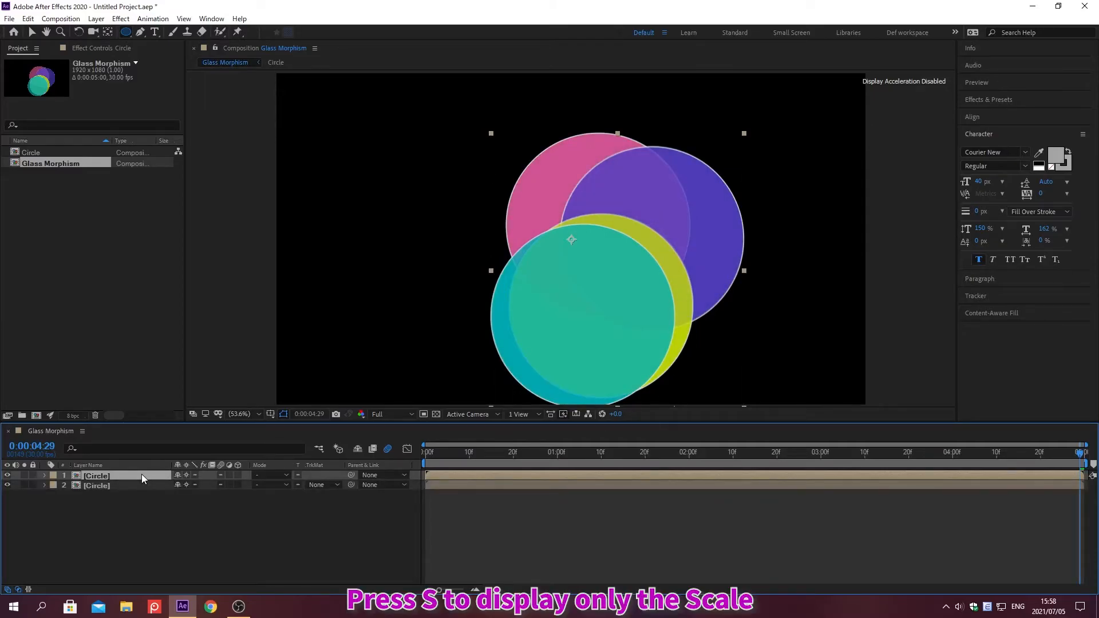
key("s")
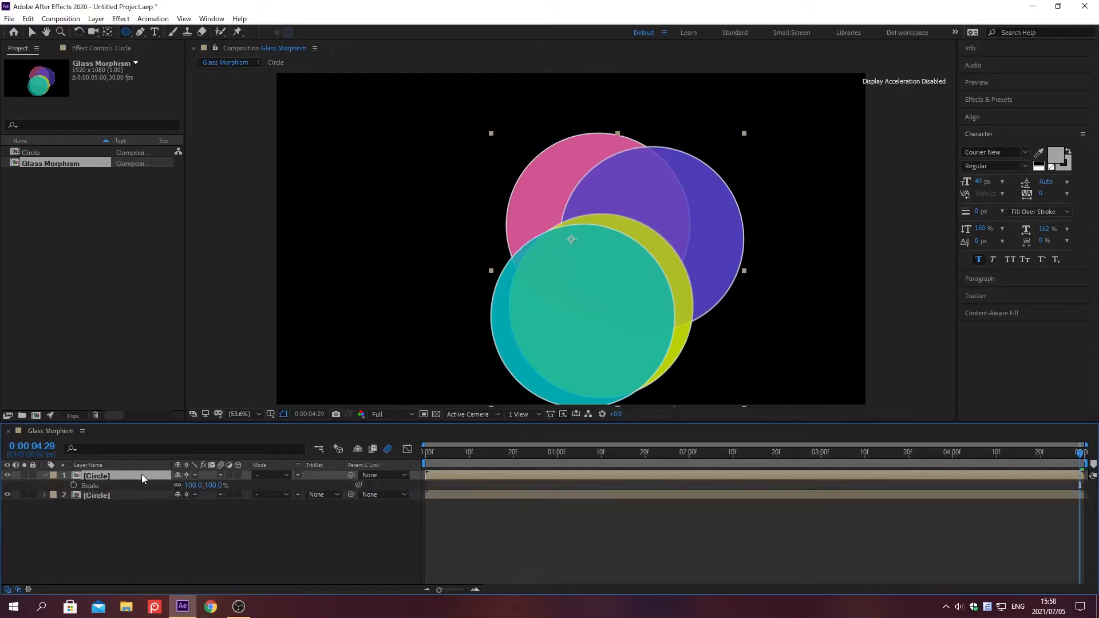
left_click(187, 485)
type("95")
key("Return")
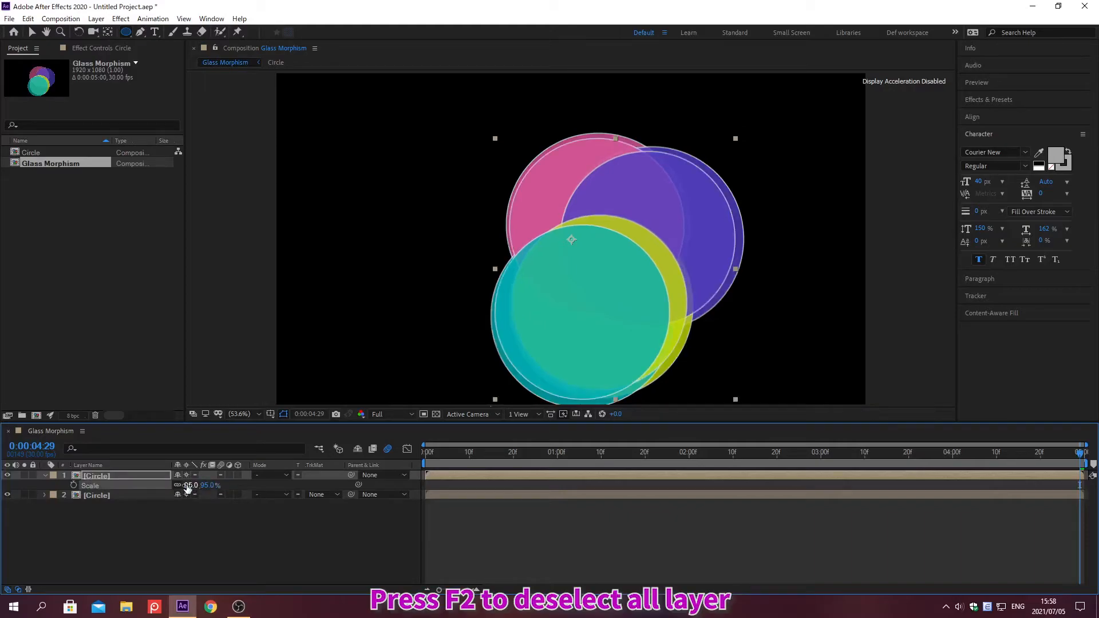
Step: With no layer selected, draw a wide rounded rectangle with an 8 px stroke across the middle of the composition, over the circles
key("F2")
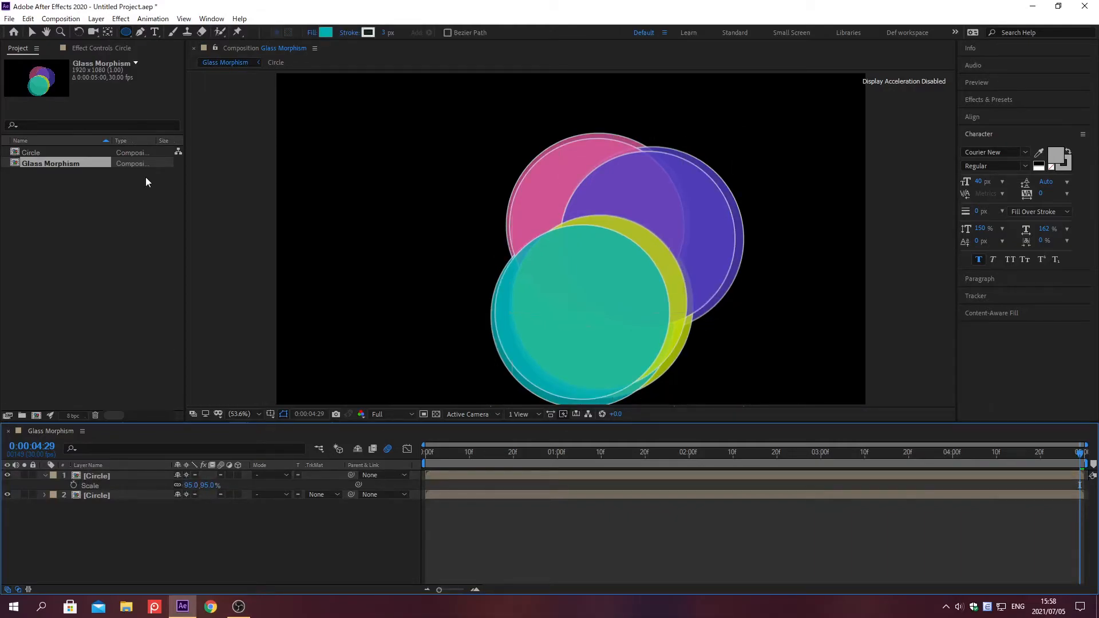
left_click(127, 36)
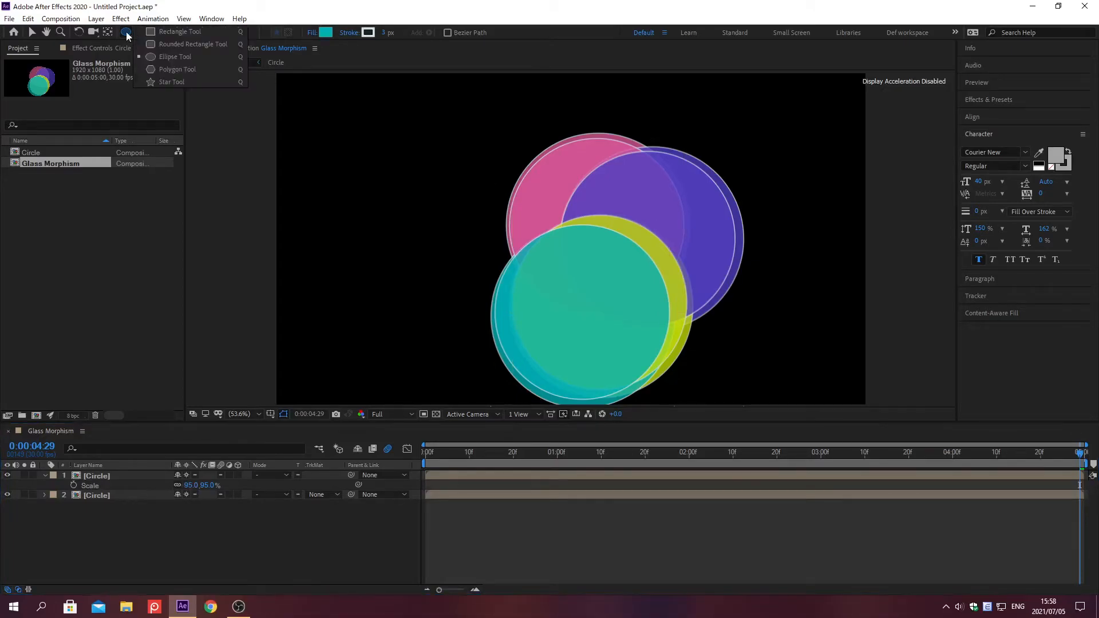
left_click(153, 43)
left_click(385, 32)
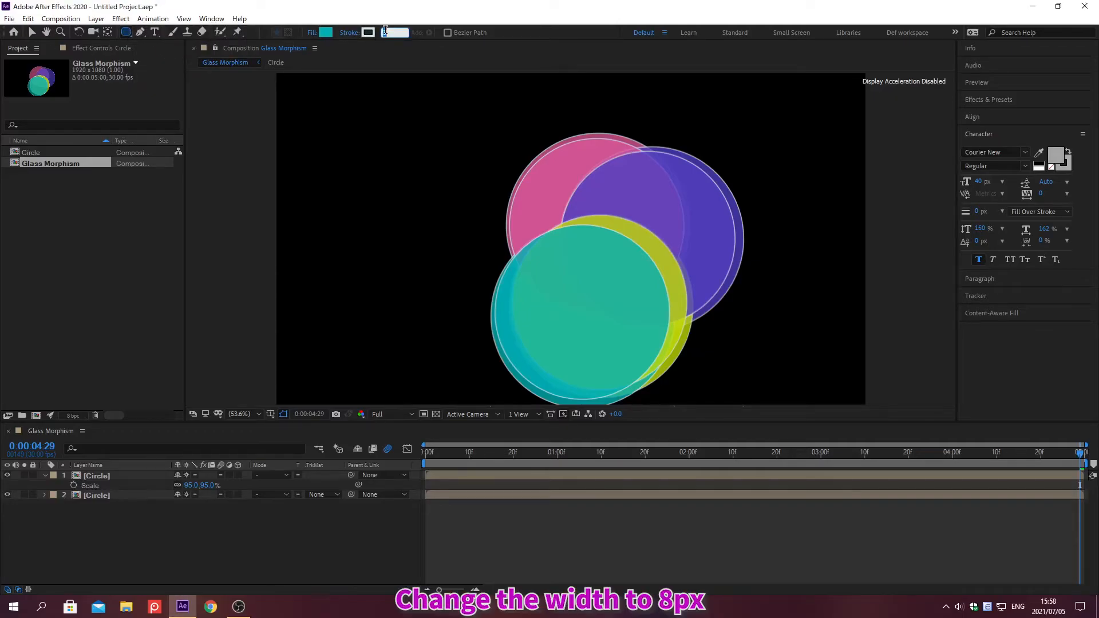
type("8")
key("Return")
left_click_drag(402, 163, 728, 310)
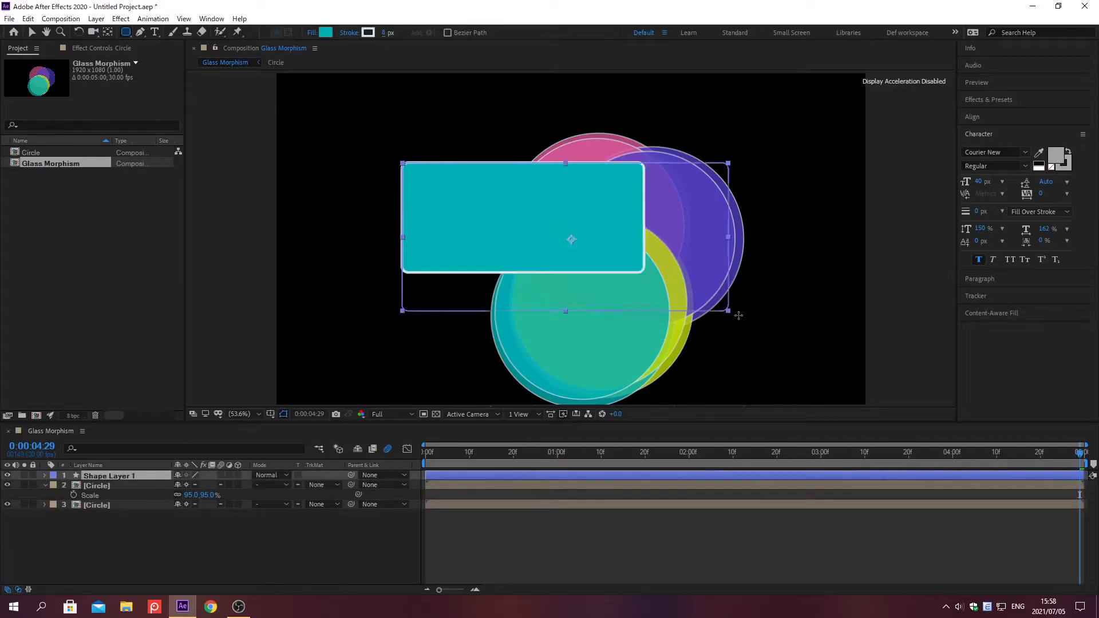
Step: Set the fill color of the rounded rectangle to C6D8E7
left_click(324, 33)
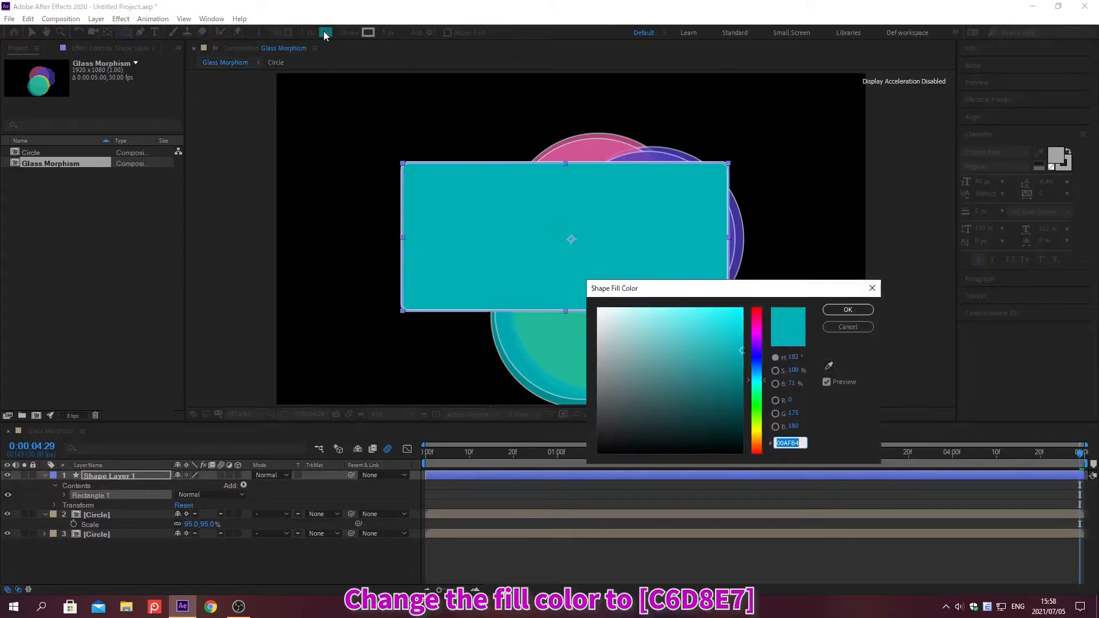
type("C6D8E7")
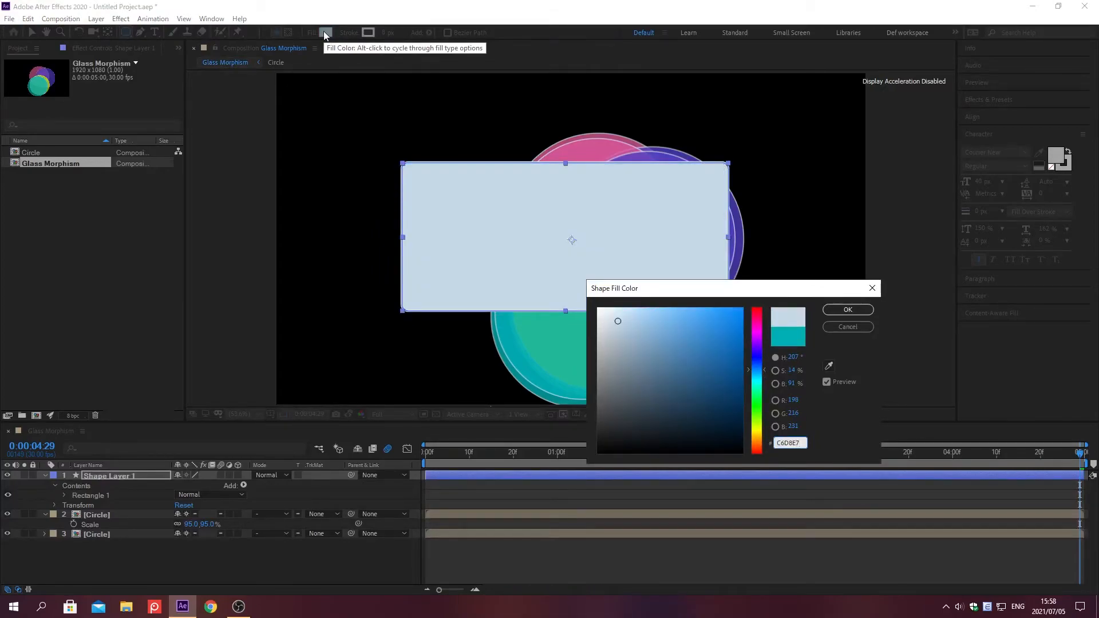
left_click(848, 309)
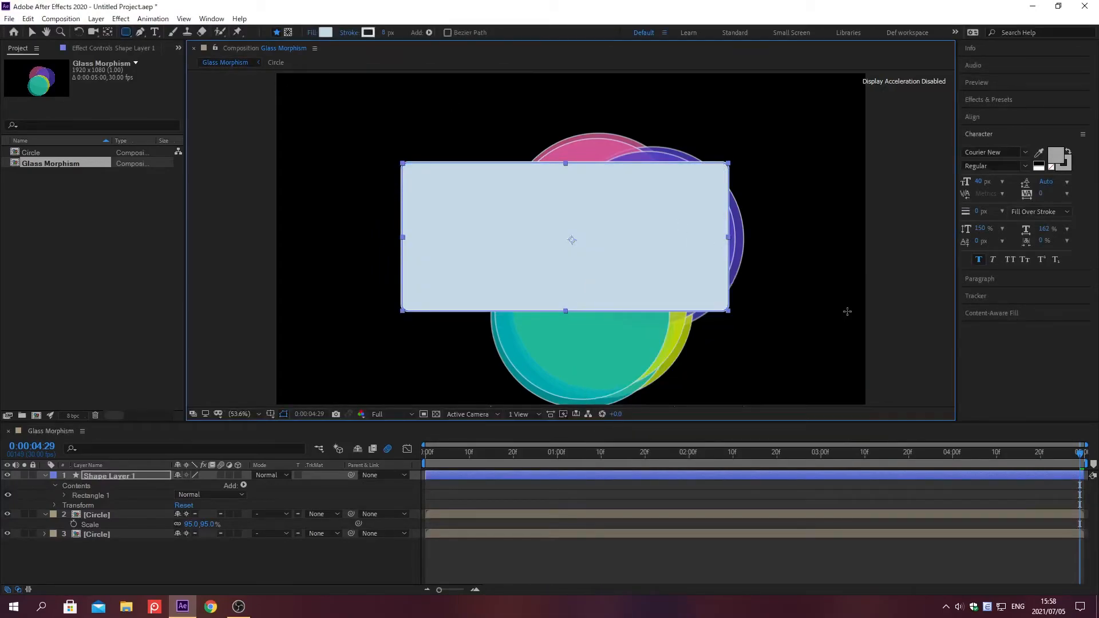
Step: Rename the rounded rectangle's shape layer to Glass Blur
left_click(142, 475)
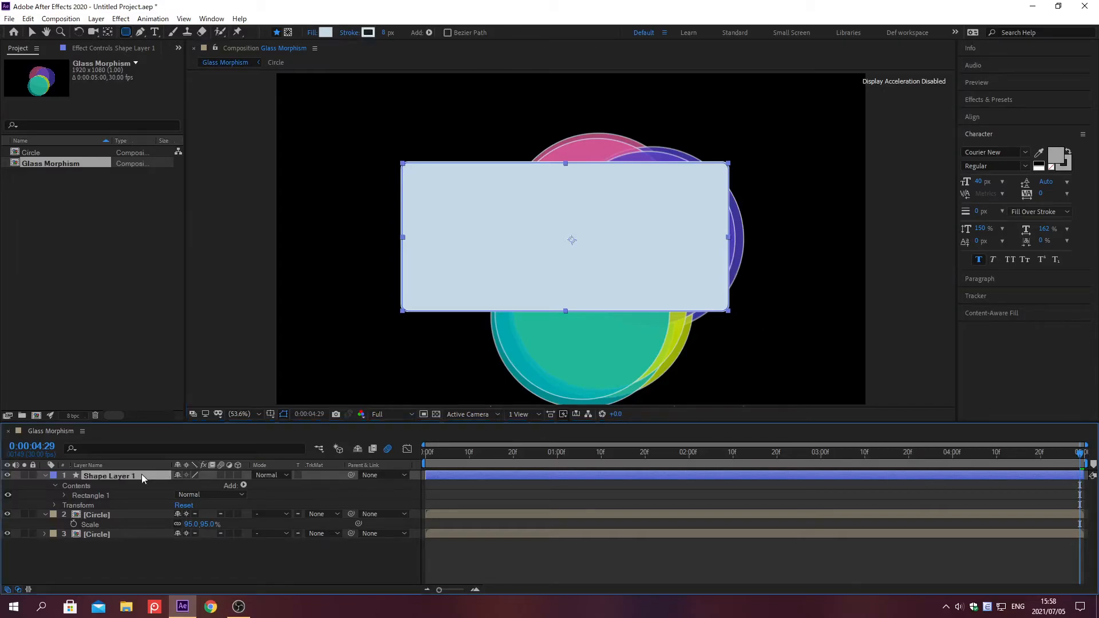
key("Return")
type("Glass Blur")
key("Return")
Step: Find the CC Glass effect and apply it to the Glass Blur layer
left_click(989, 101)
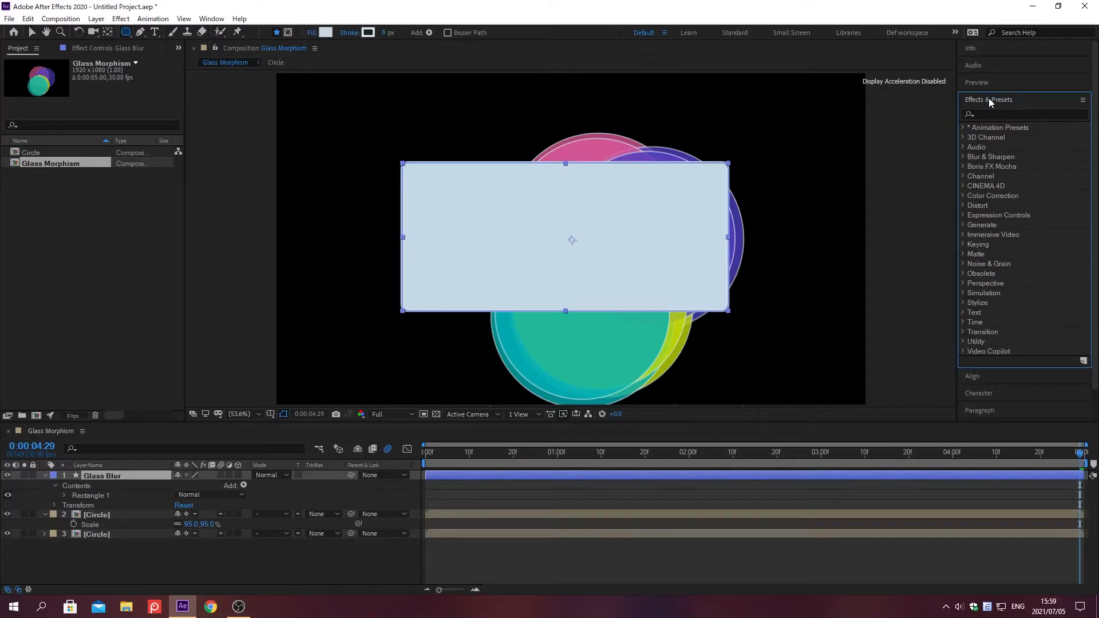
left_click(988, 114)
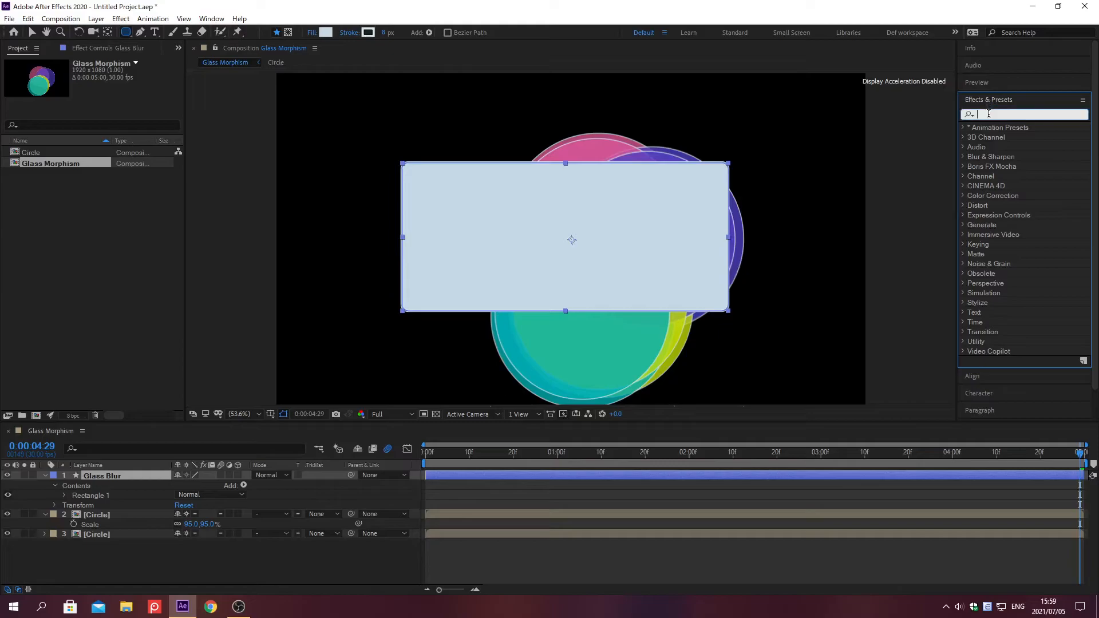
type("CC Glass")
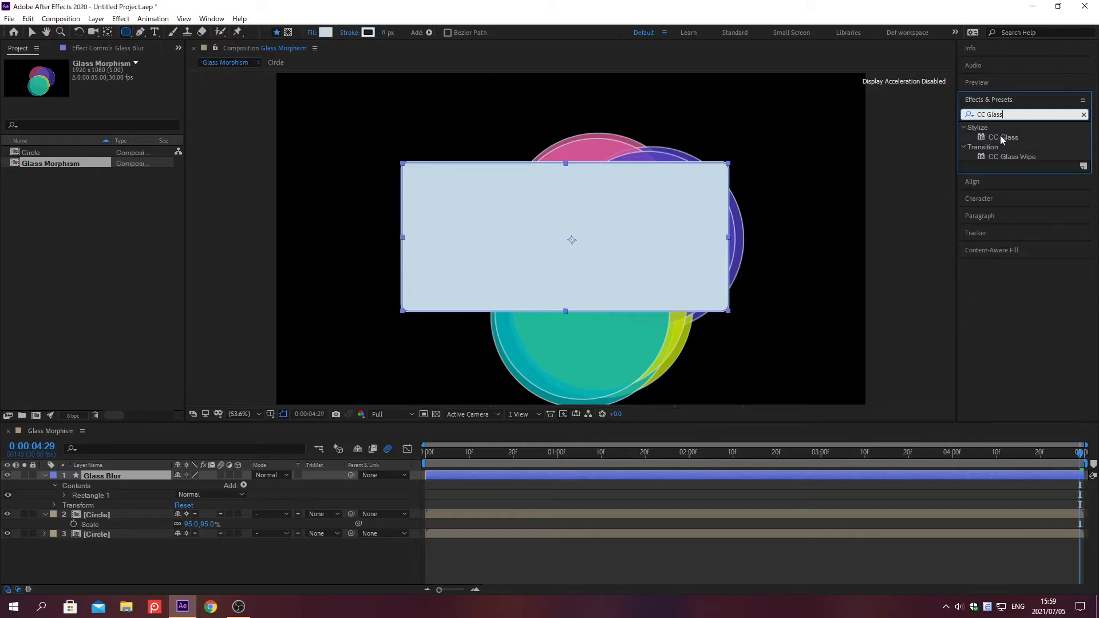
double_click(1000, 136)
left_click(989, 100)
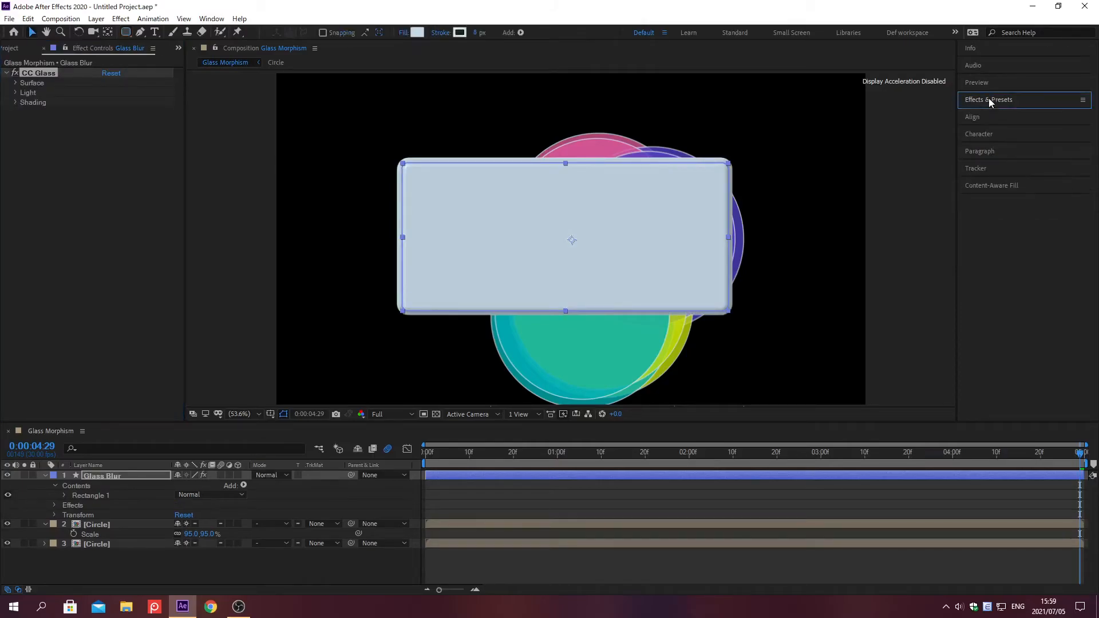
Step: At time 0;00;00;00, enable keyframing for the CC Glass Light Direction and set Light Height to 30
left_click(14, 92)
key("alt+shift+j")
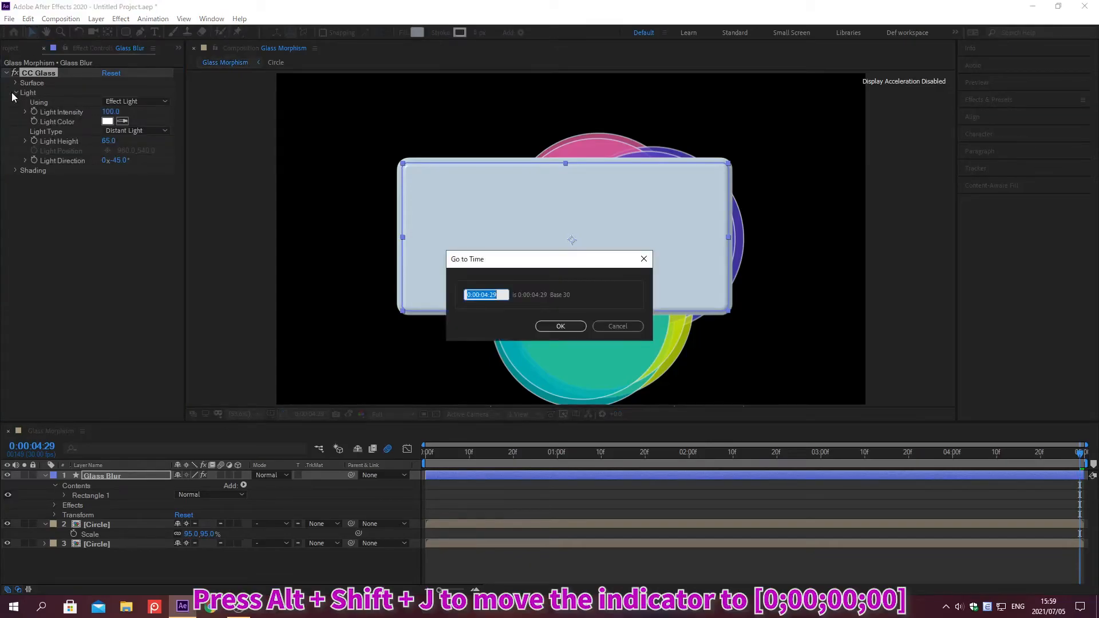
type("0;00;00;00")
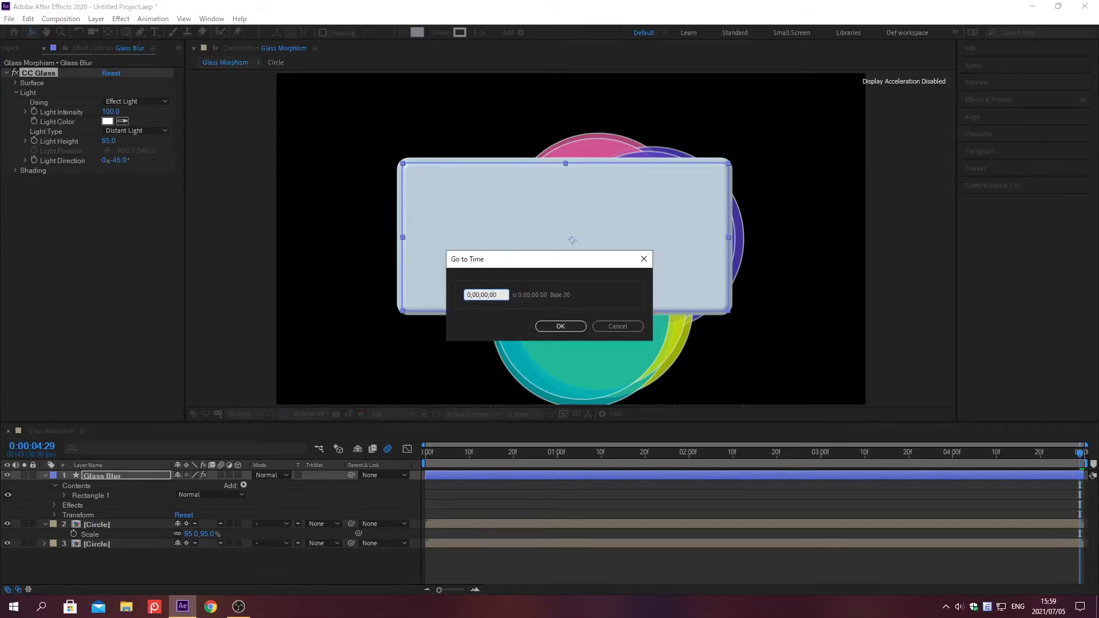
key("Return")
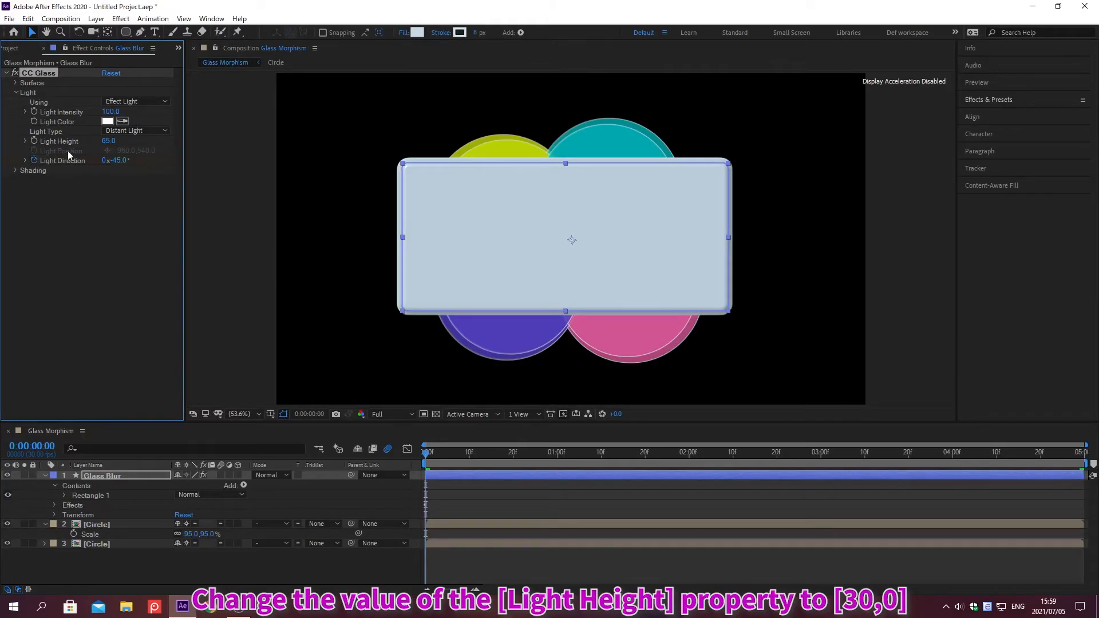
left_click(107, 141)
type("30")
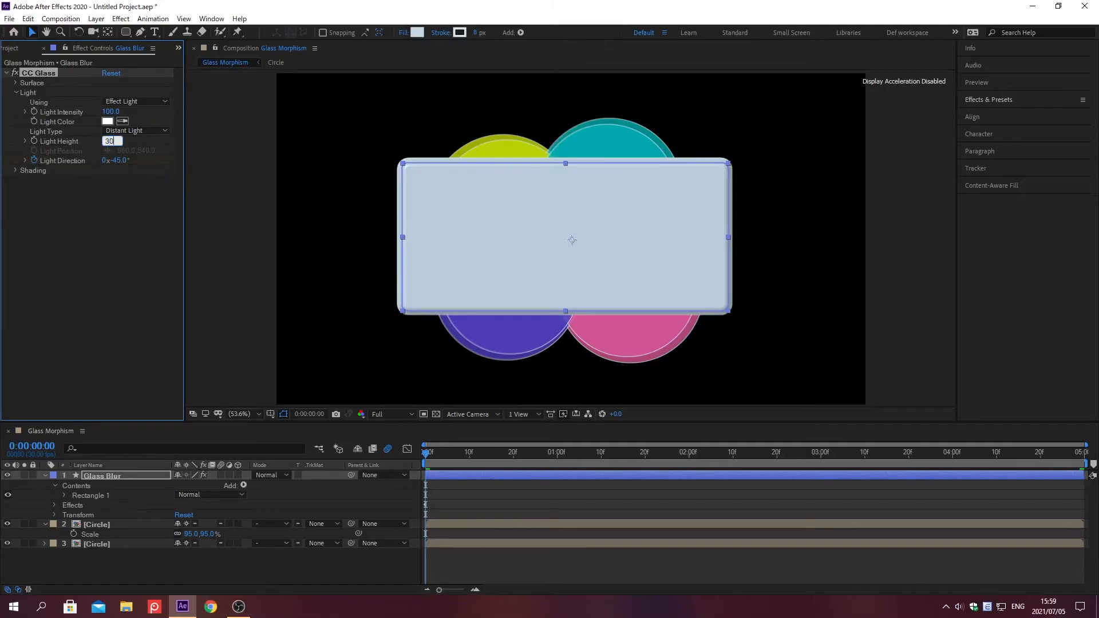
key("Return")
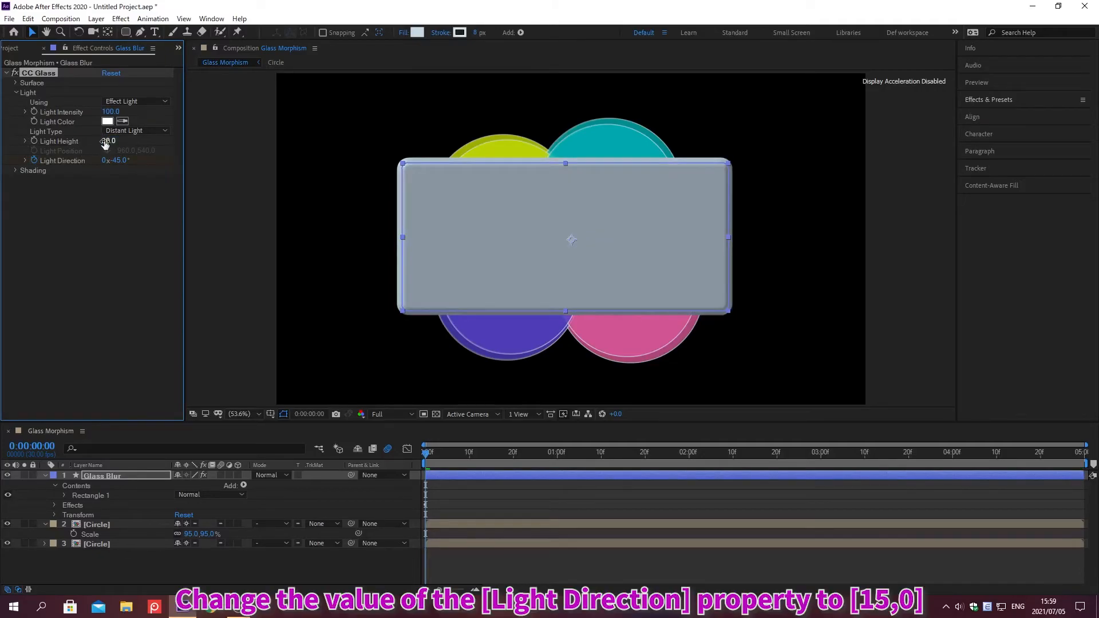
Step: Set the CC Glass Light Direction to 15° at the first frame
left_click(113, 155)
type("15")
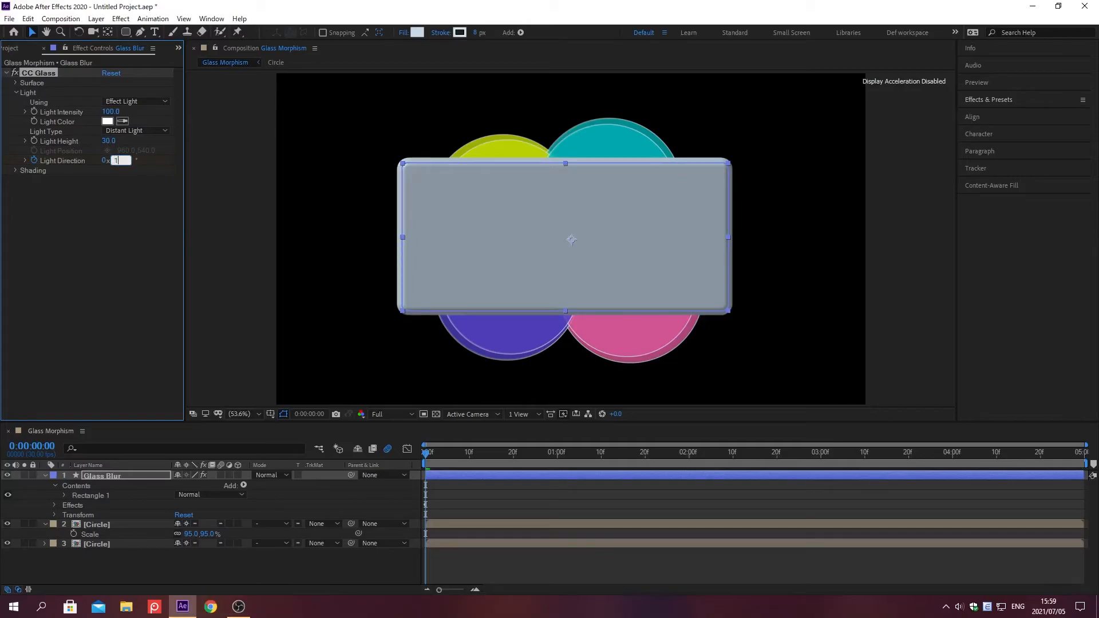
key("Return")
Step: At time 0;00;04;29, keyframe the CC Glass Light Direction at one full revolution plus 15°
key("alt+shift+j")
type("0;00;04;29")
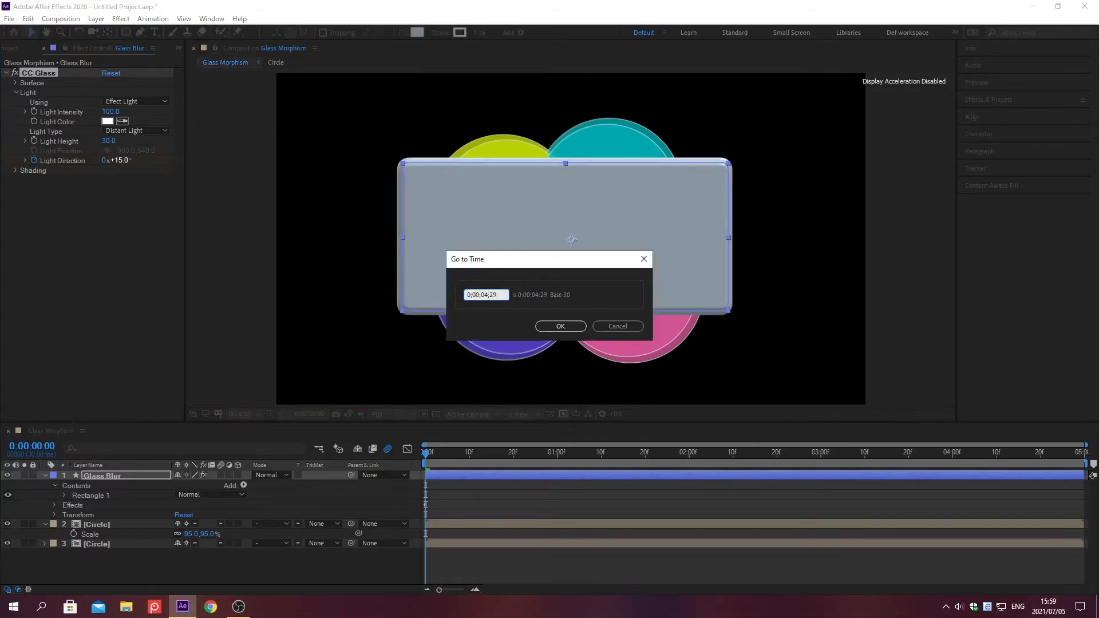
key("Return")
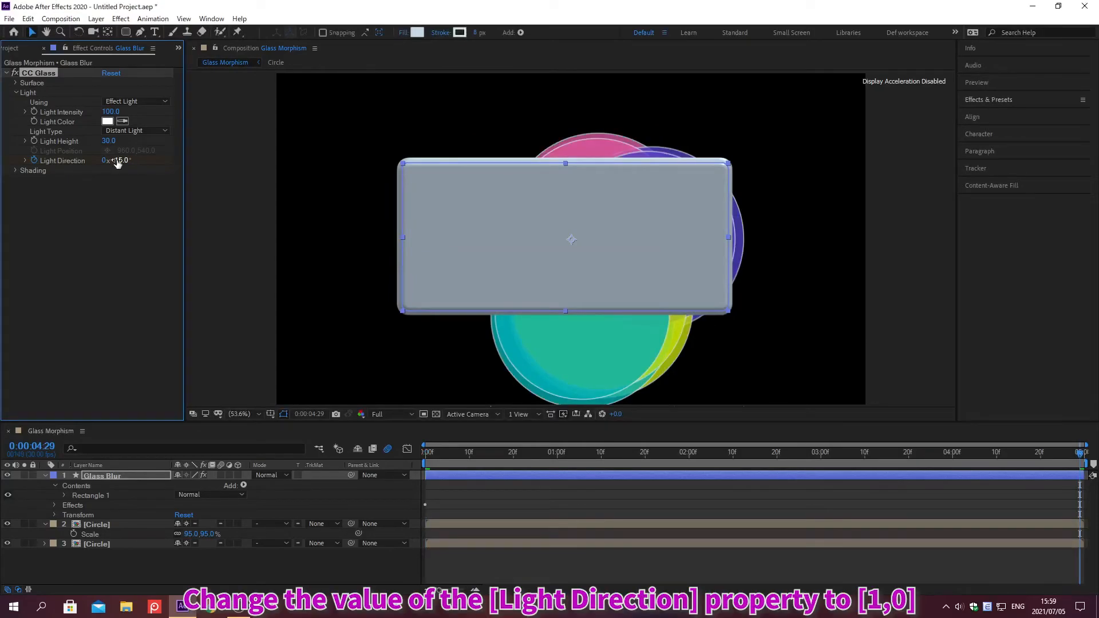
left_click(105, 161)
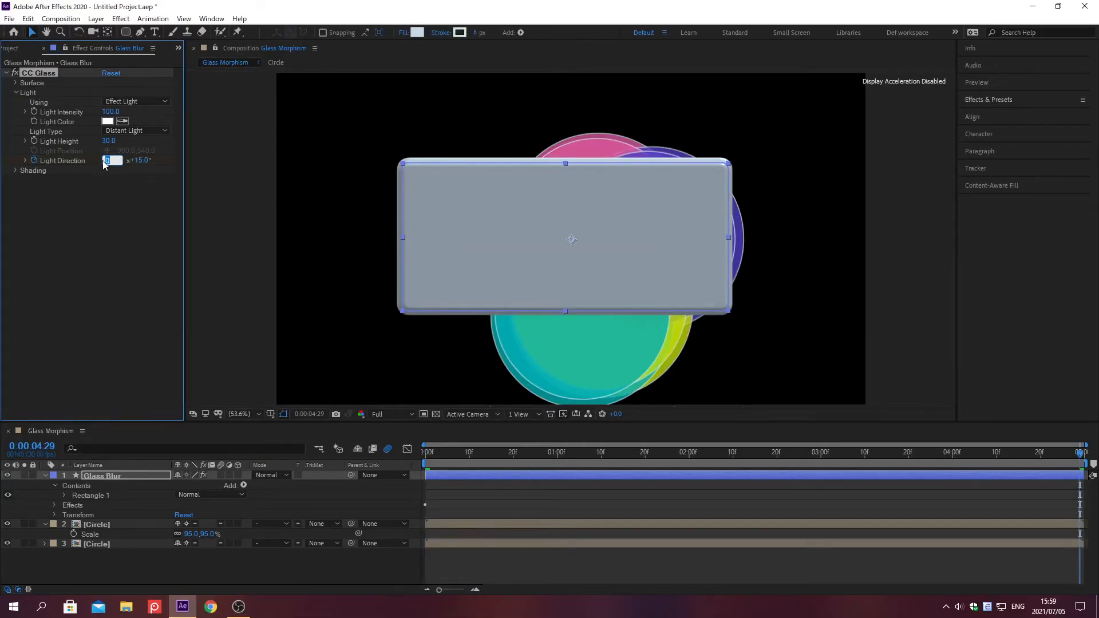
key("Return")
Step: Find the Fast Box Blur effect and apply it to the Glass Blur layer
left_click(989, 100)
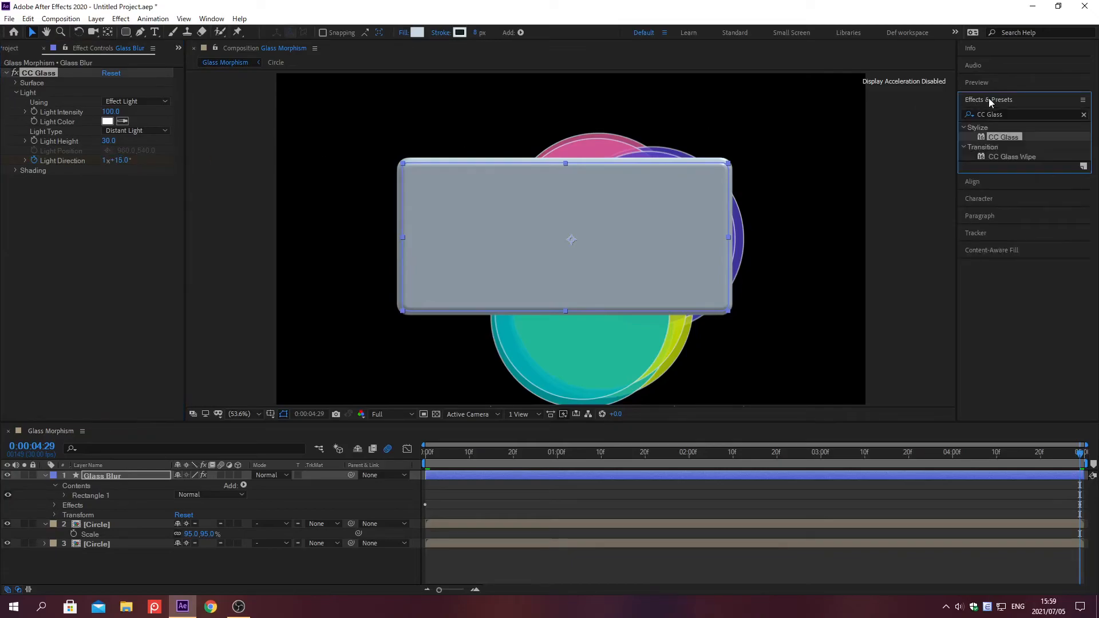
left_click(1084, 114)
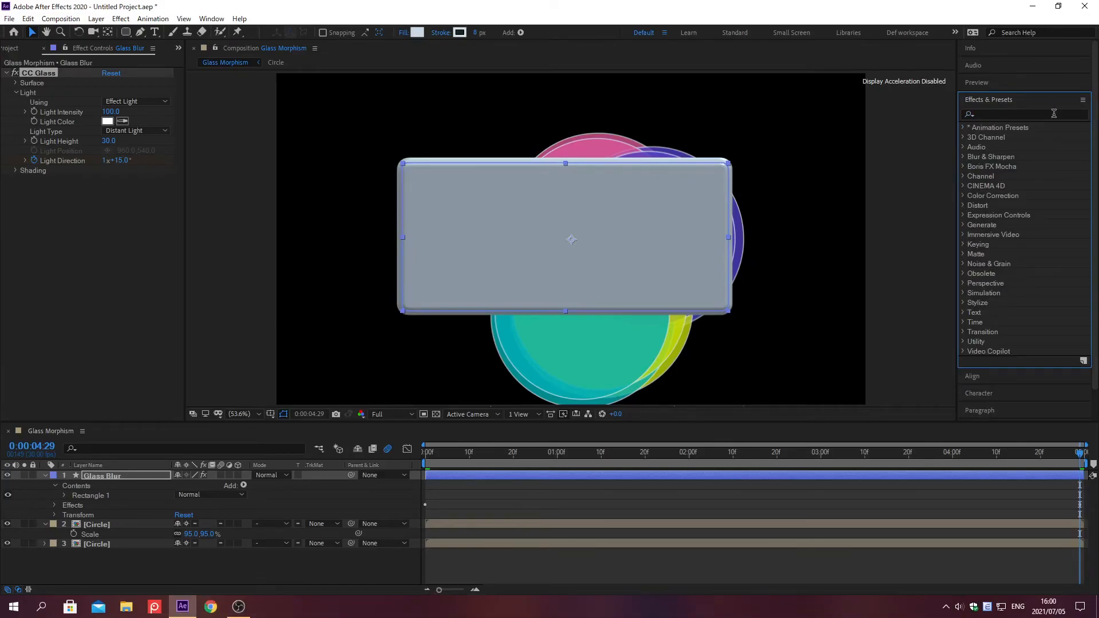
left_click(989, 114)
type("Fast")
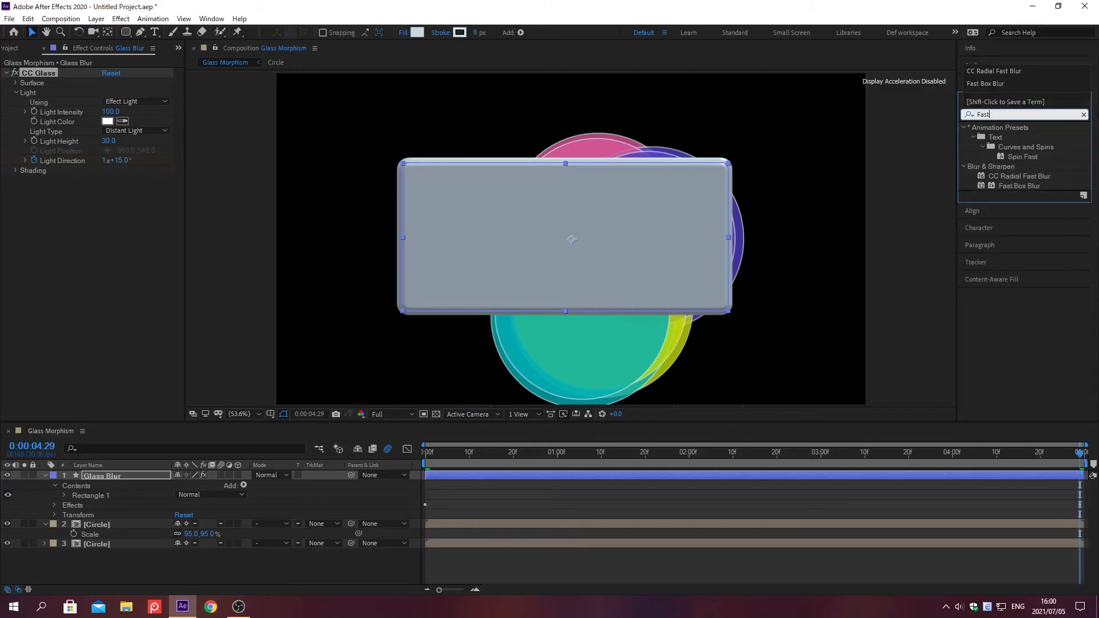
type(" Box Blur")
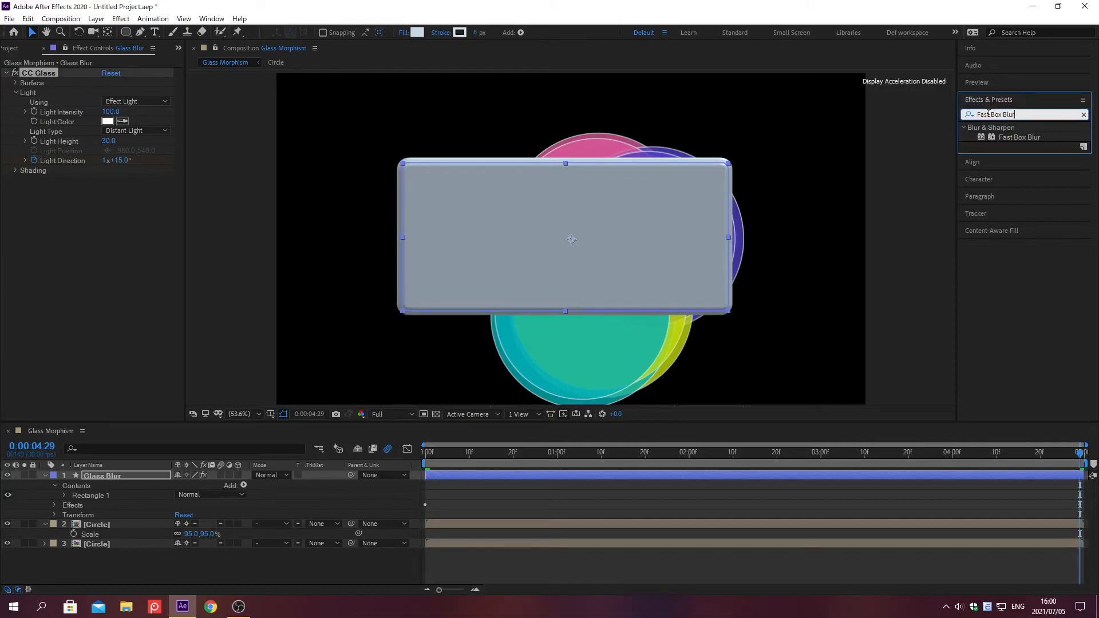
double_click(1001, 137)
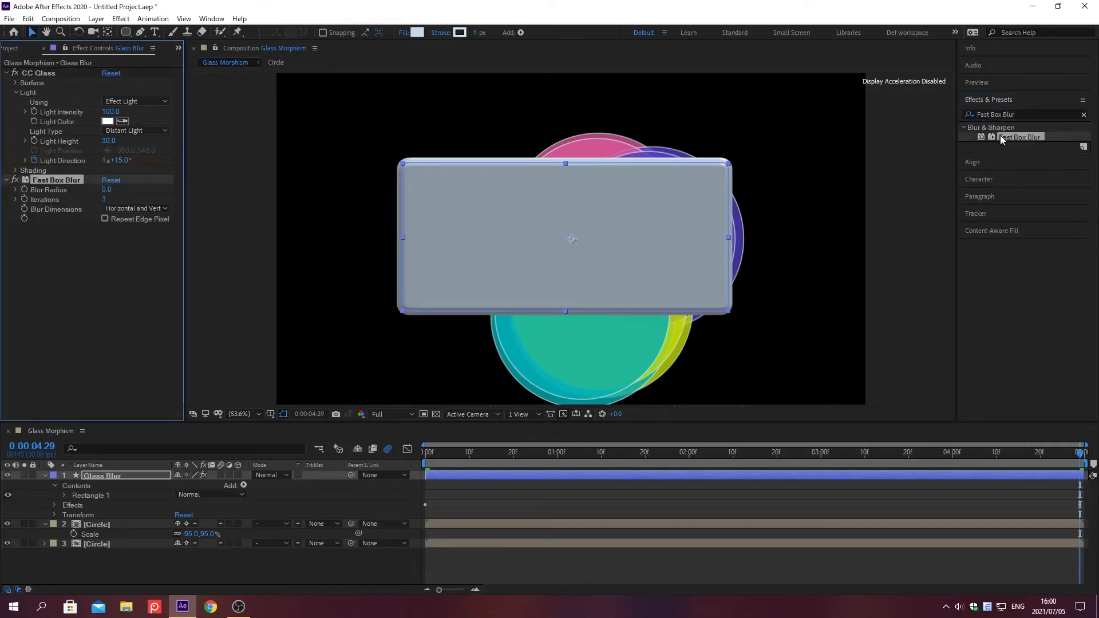
left_click(988, 100)
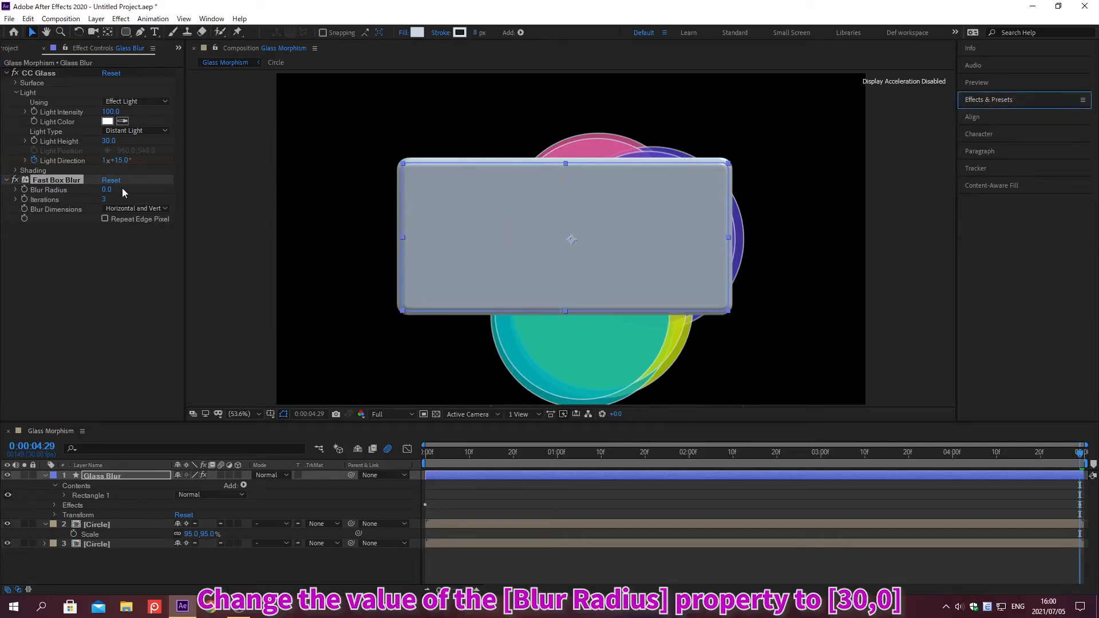
Step: Configure Fast Box Blur with a blur radius of 30, 1 iteration and Repeat Edge Pixels enabled
left_click(106, 190)
type("30")
key("Return")
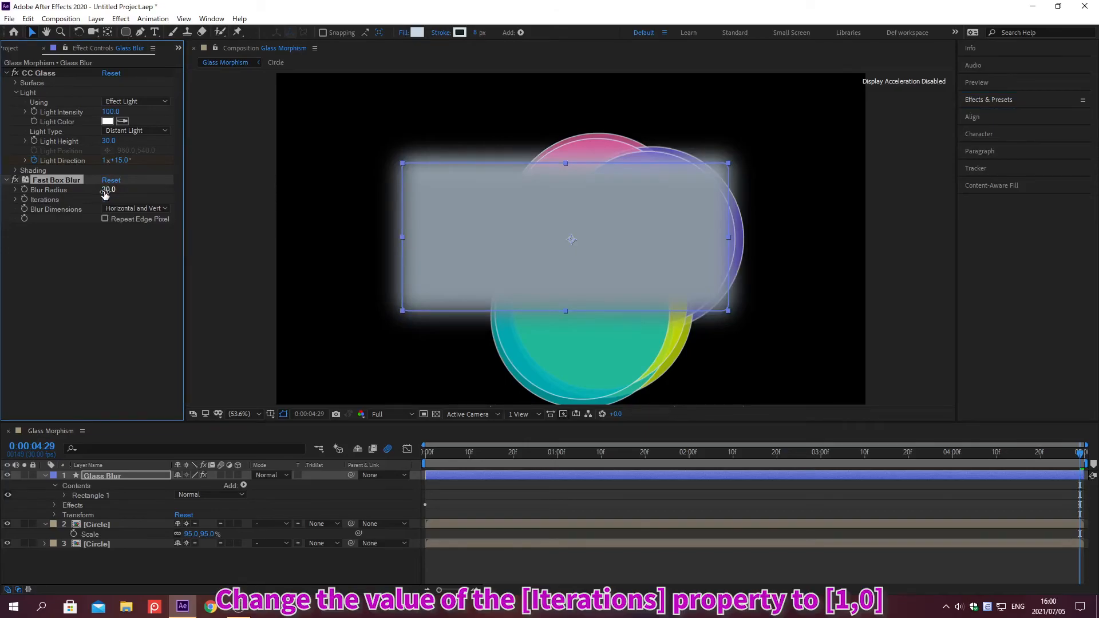
left_click(105, 199)
type("1")
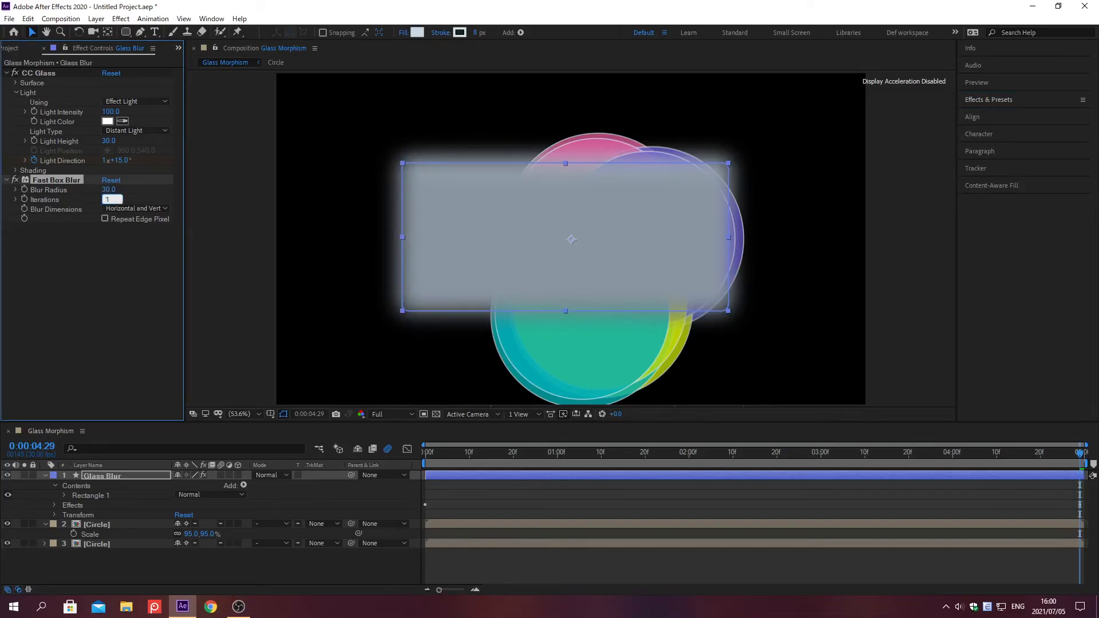
key("Return")
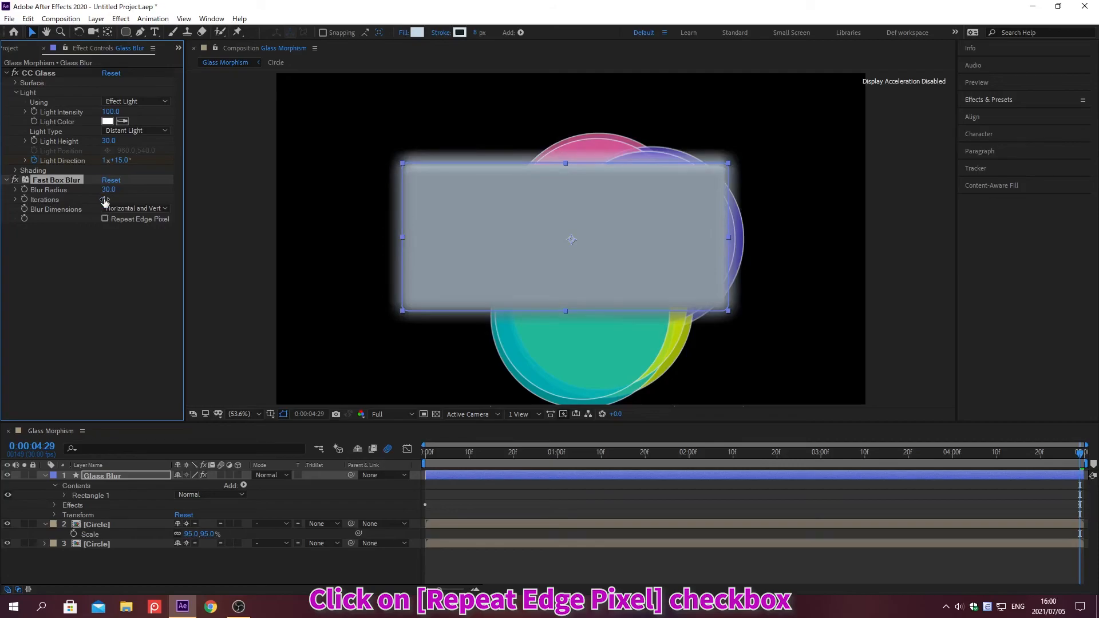
left_click(104, 219)
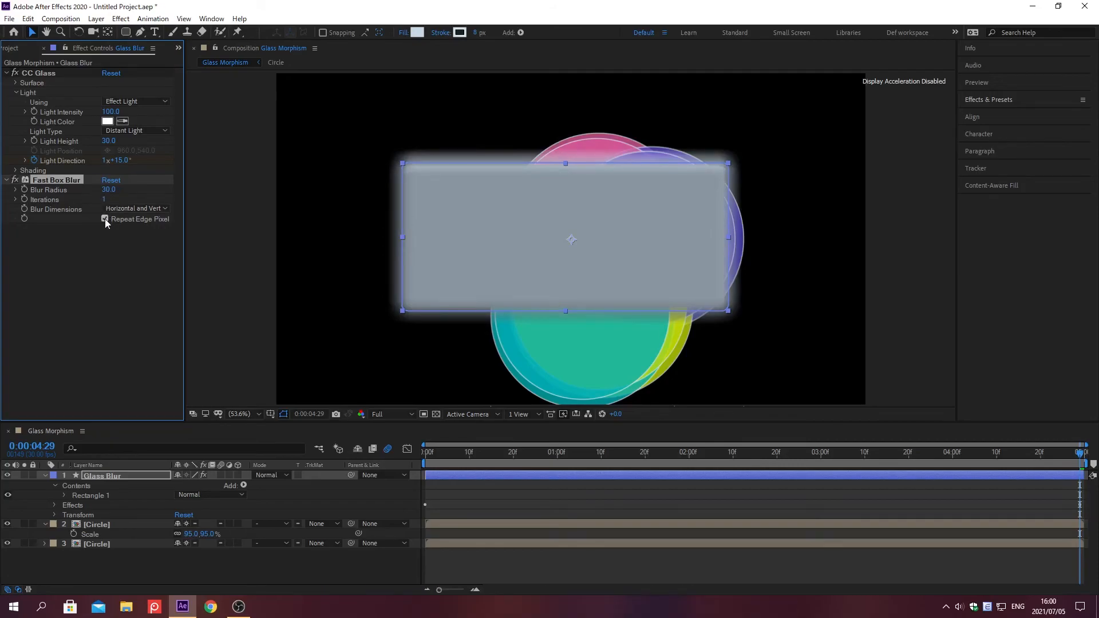
Step: Set the opacity of the Glass Blur layer to 60%
left_click(142, 475)
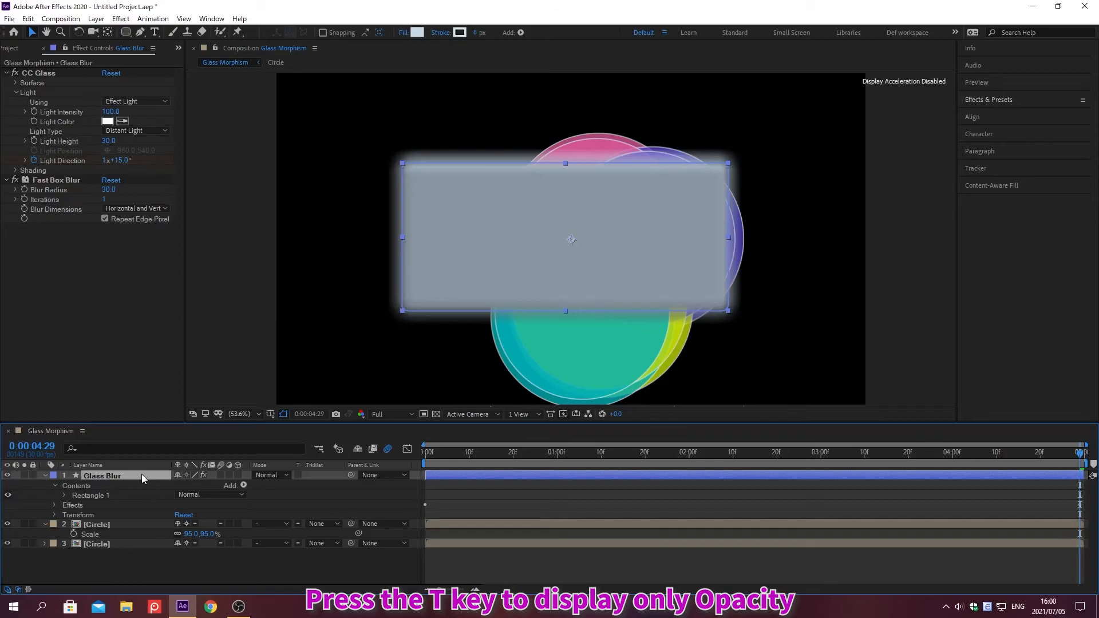
key("t")
left_click(177, 485)
type("50")
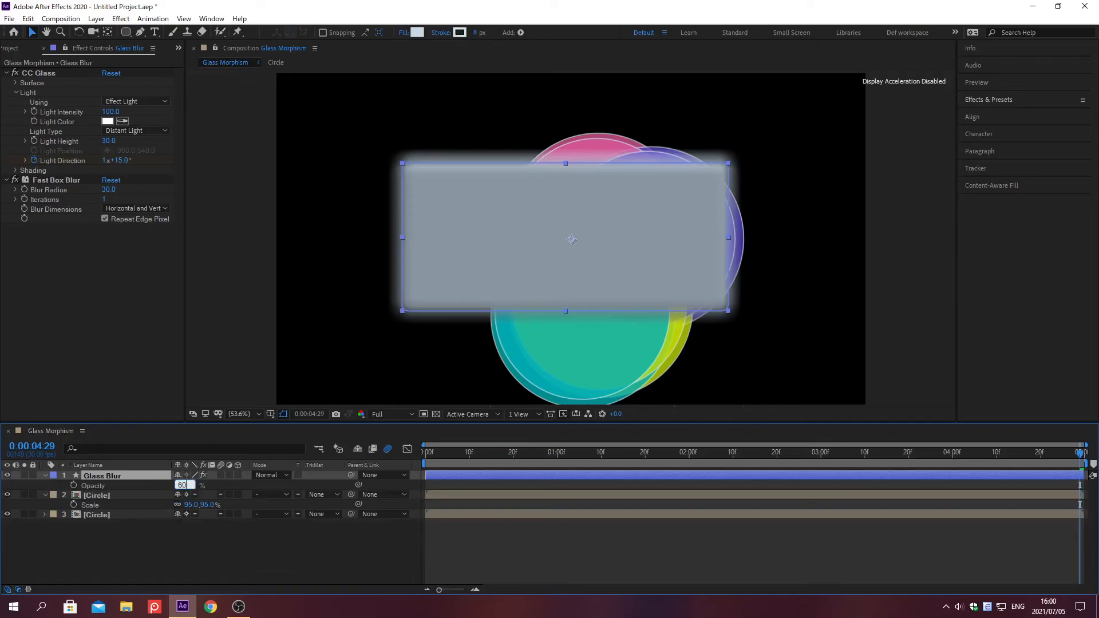
key("Return")
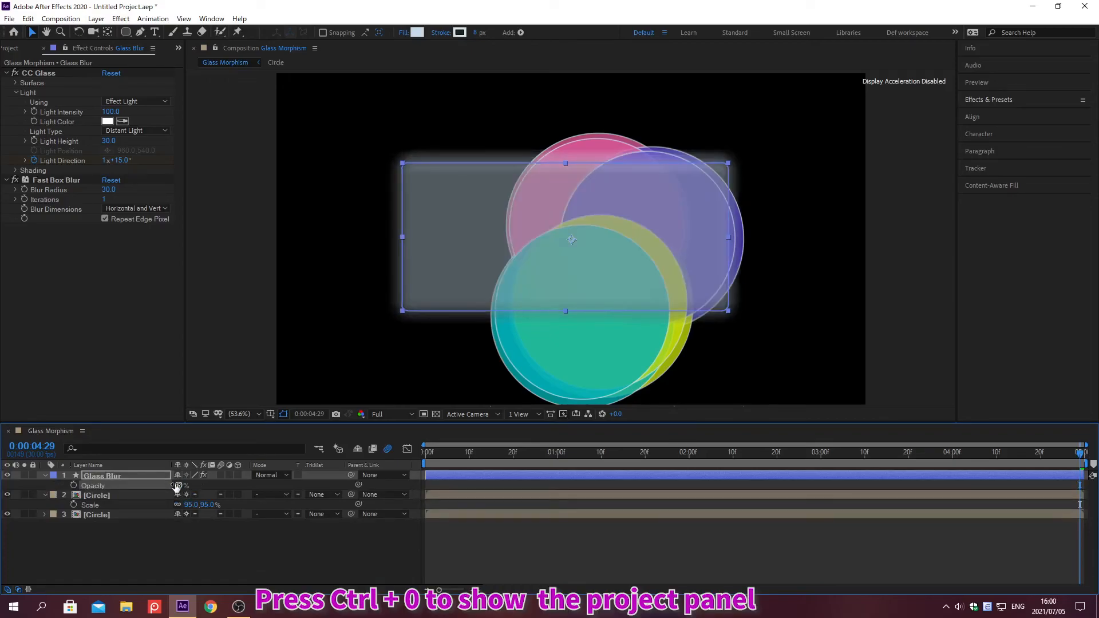
Step: Import Background.jpg from the 10244 File folder into the project as footage
key("ctrl+0")
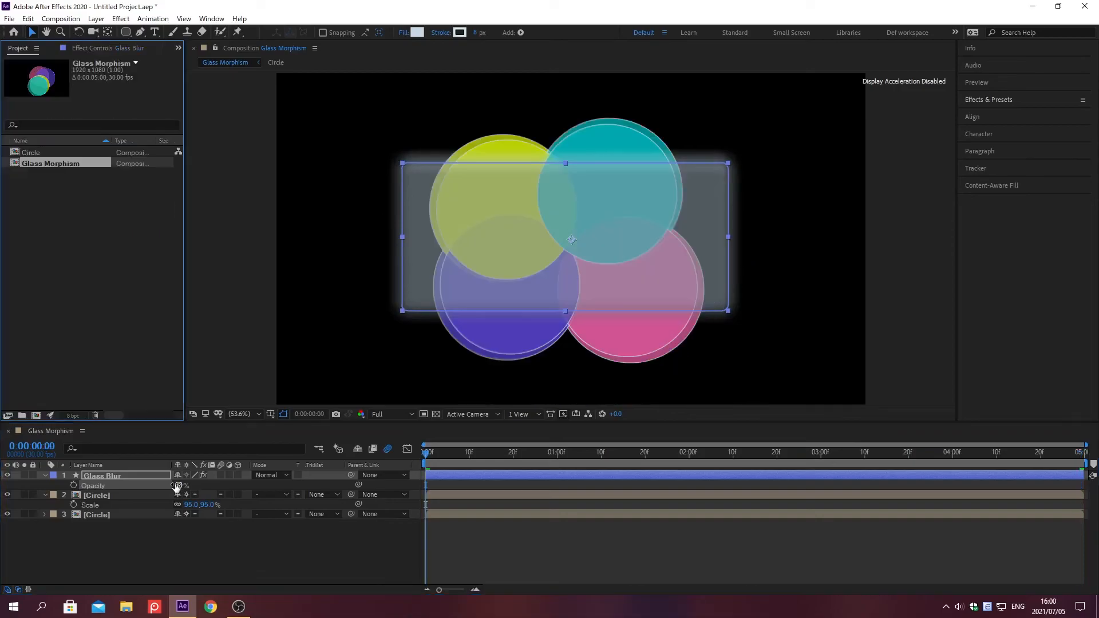
key("ctrl+i")
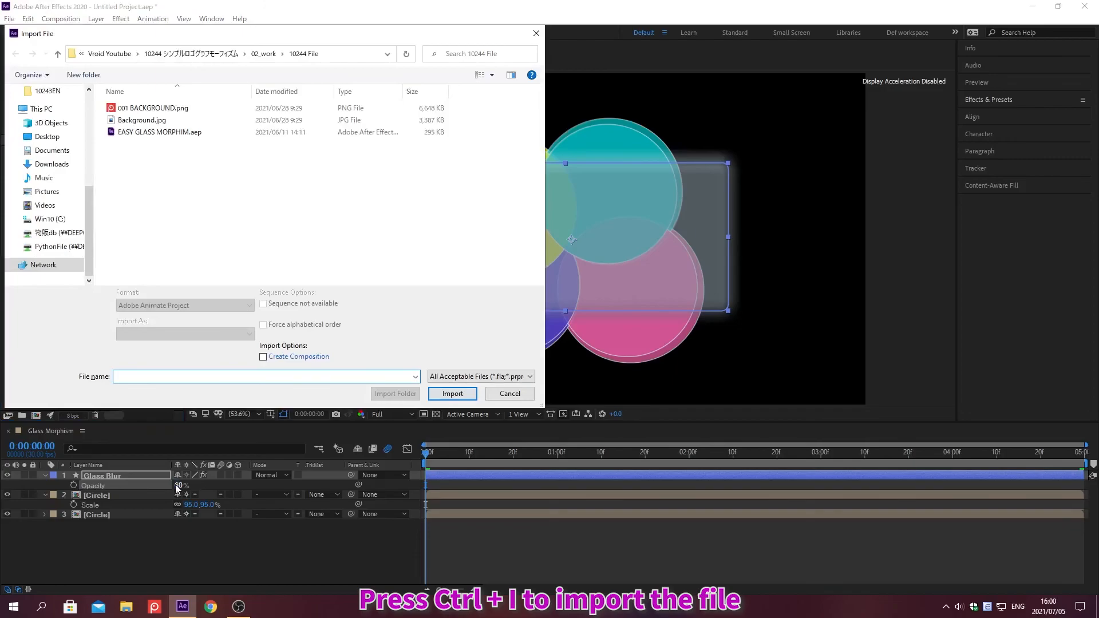
key("alt+d")
key("ctrl+v")
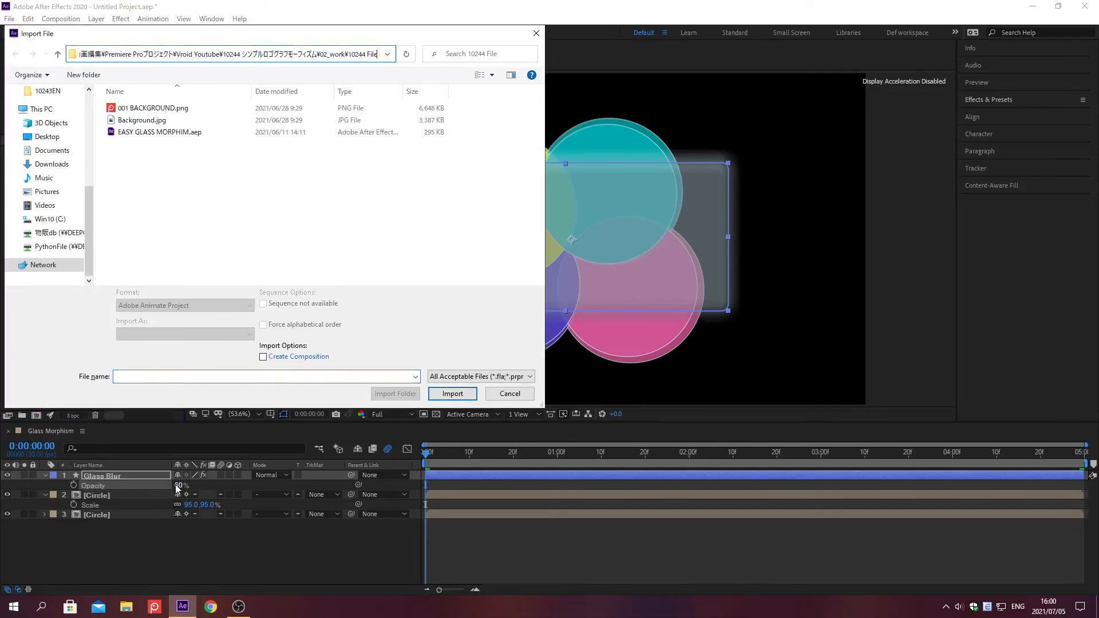
key("Return")
left_click(143, 121)
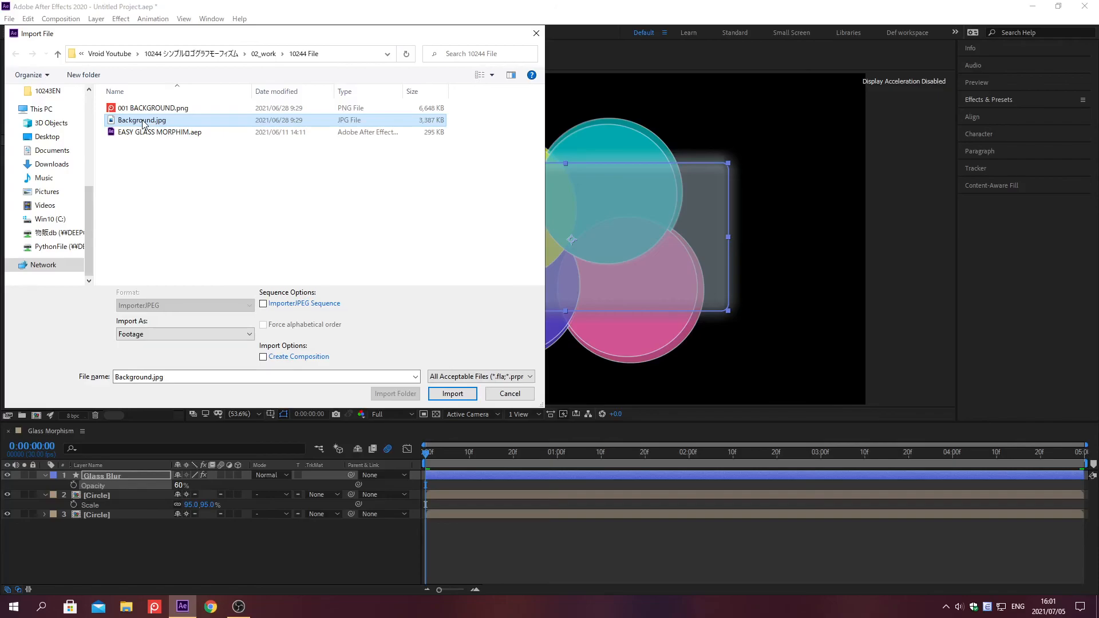
double_click(142, 122)
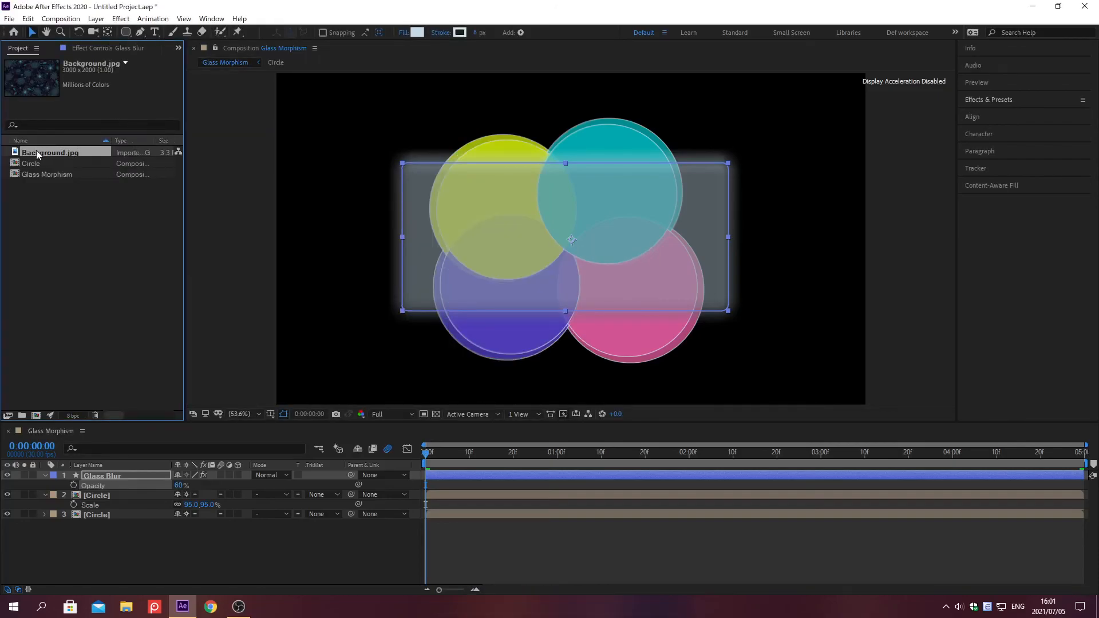
Step: Place Background.jpg below all layers of the Glass Morphism composition and scale it to fit the composition
left_click_drag(36, 150, 151, 573)
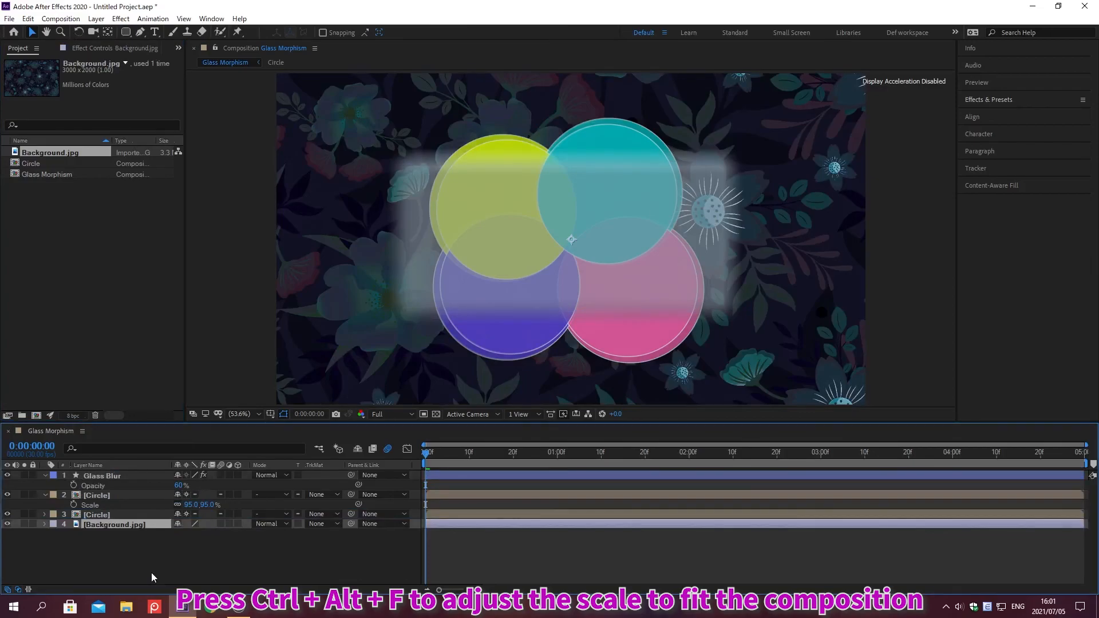
key("ctrl+alt+f")
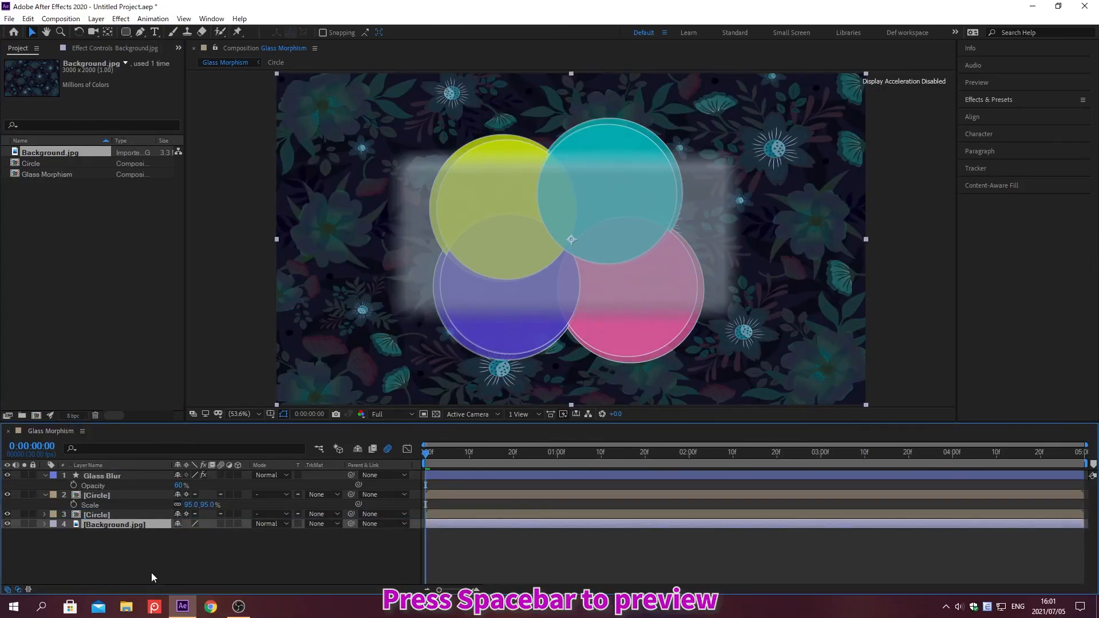